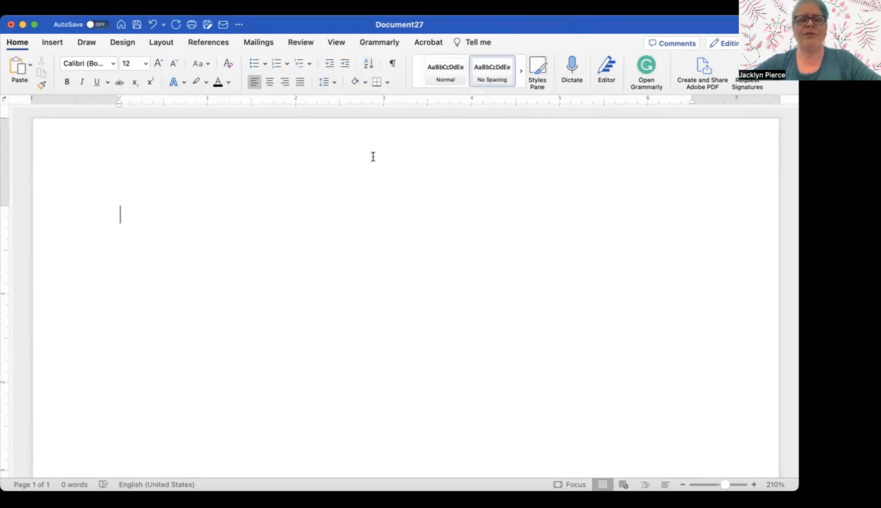
Step: Open the line spacing options and set the document's font to Times New Roman
{"action": "left_click", "coordinate": [335, 84]}
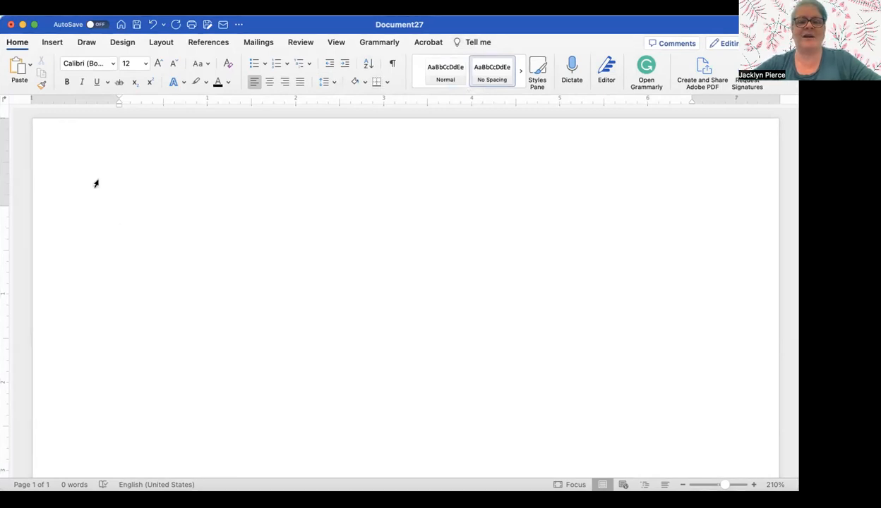
{"action": "left_click", "coordinate": [113, 65]}
{"action": "scroll", "coordinate": [112, 177], "scroll_direction": "down", "scroll_amount": 3}
{"action": "mouse_move", "coordinate": [112, 178]}
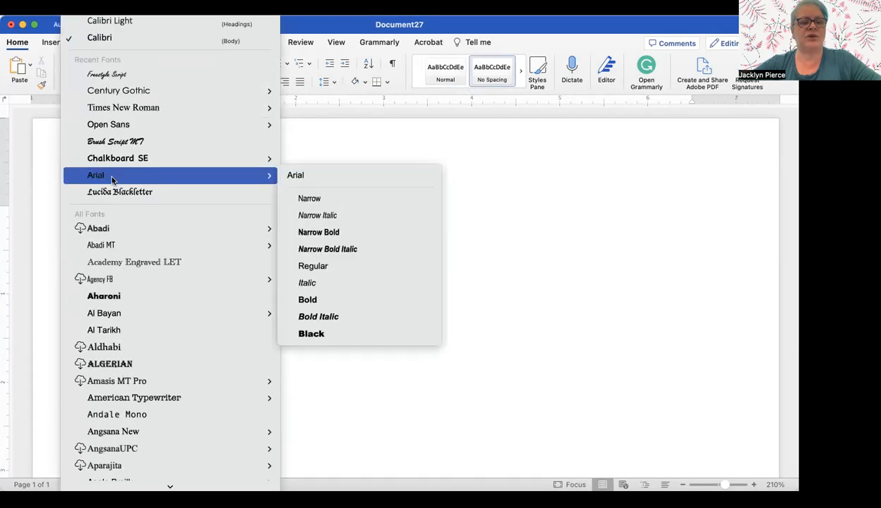
{"action": "left_click", "coordinate": [120, 108]}
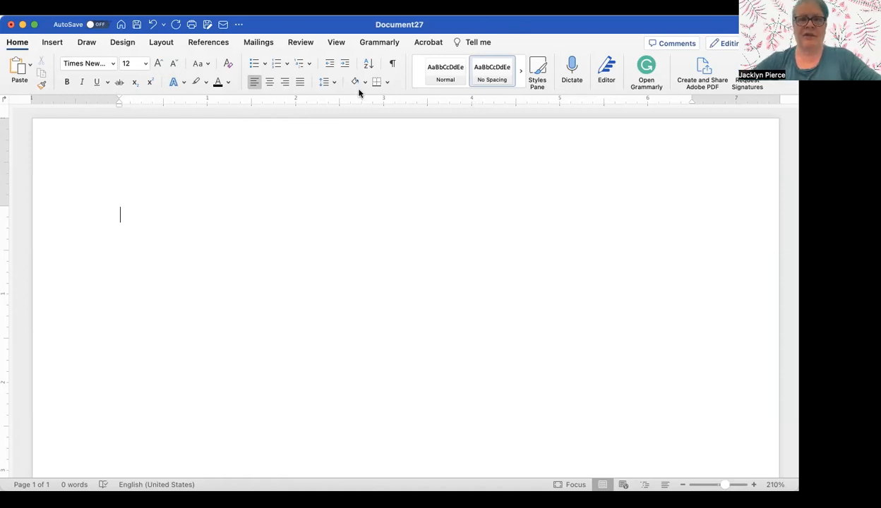
Step: Insert a right-aligned page number at the top of the page (header), keeping the 1, 2, 3 number format
{"action": "left_click", "coordinate": [53, 44]}
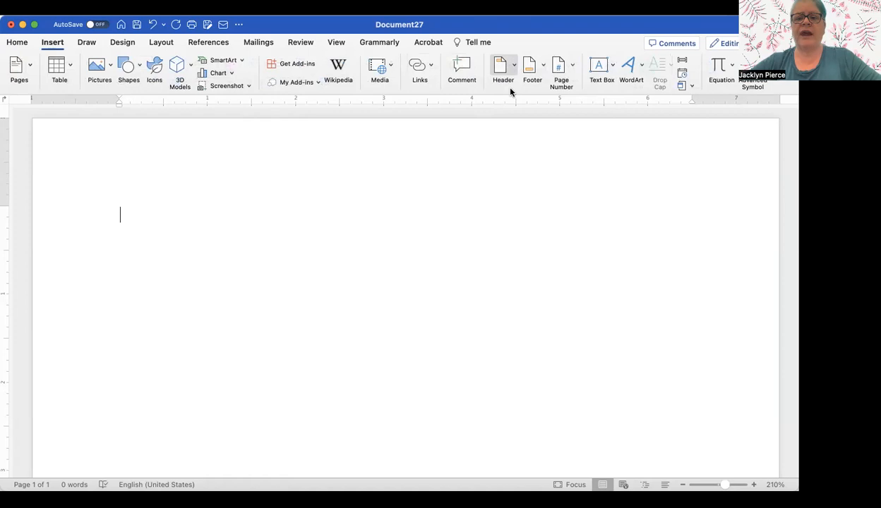
{"action": "left_click", "coordinate": [574, 68]}
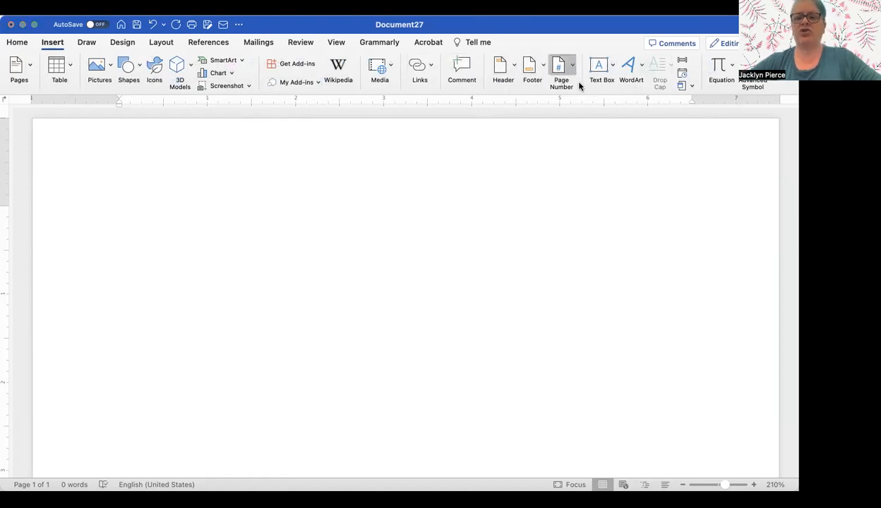
{"action": "left_click", "coordinate": [582, 87]}
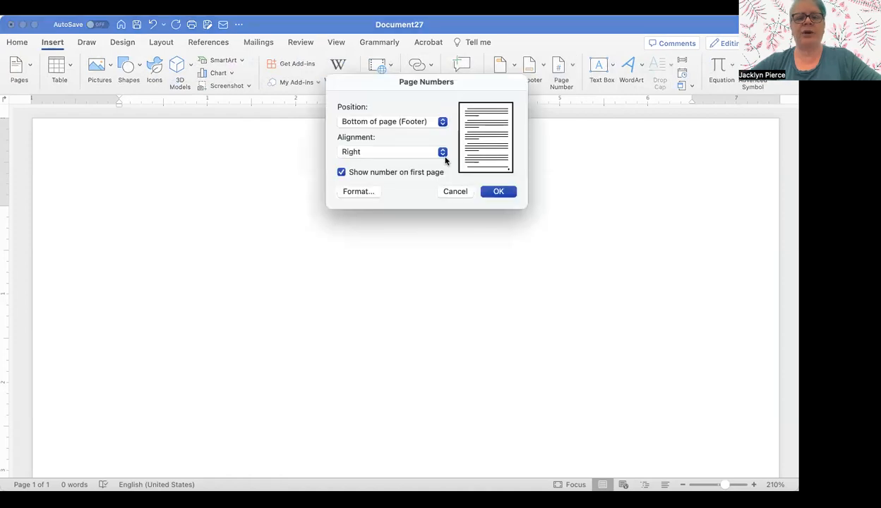
{"action": "left_click", "coordinate": [443, 122]}
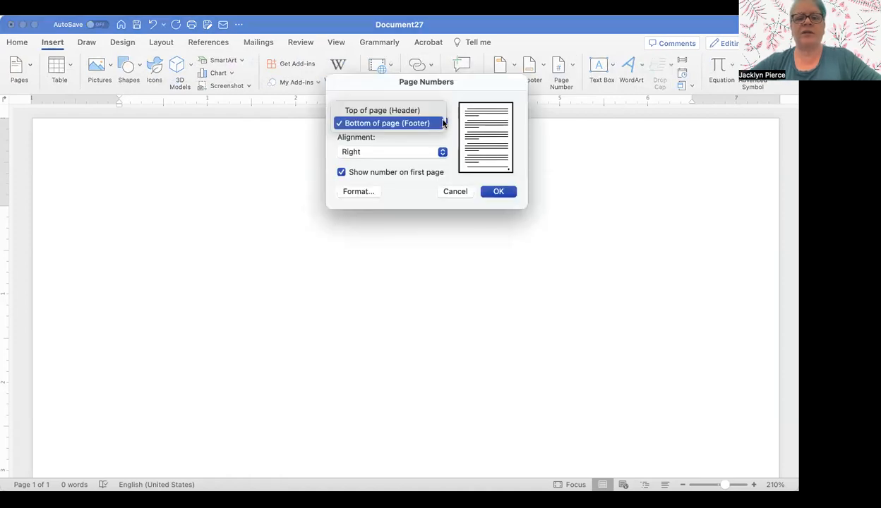
{"action": "left_click", "coordinate": [413, 115]}
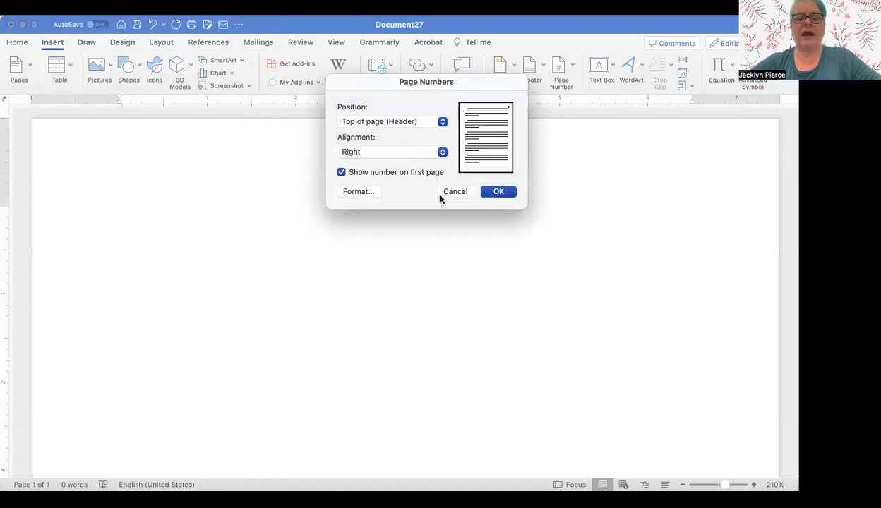
{"action": "left_click", "coordinate": [353, 193]}
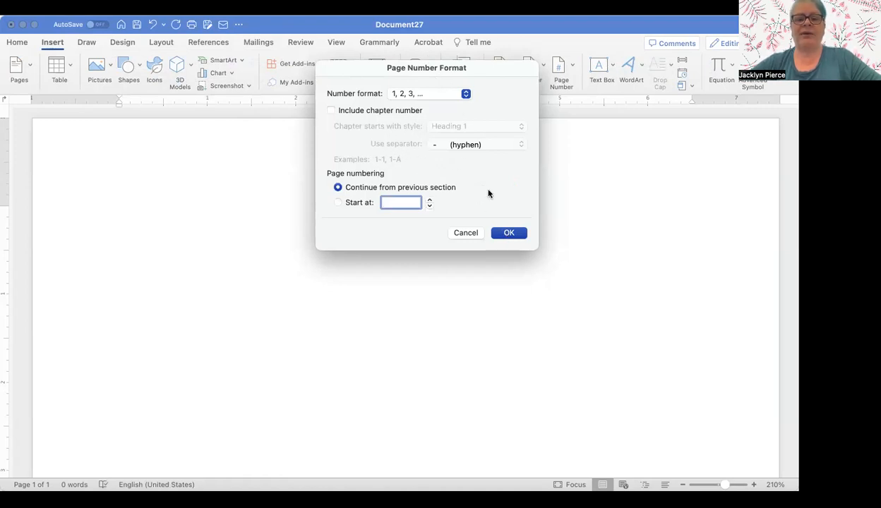
{"action": "left_click", "coordinate": [487, 233]}
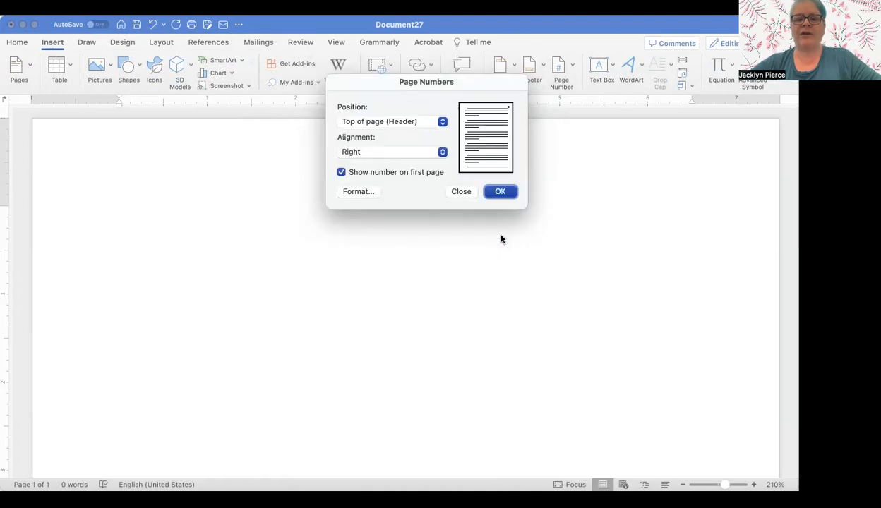
{"action": "left_click", "coordinate": [497, 192]}
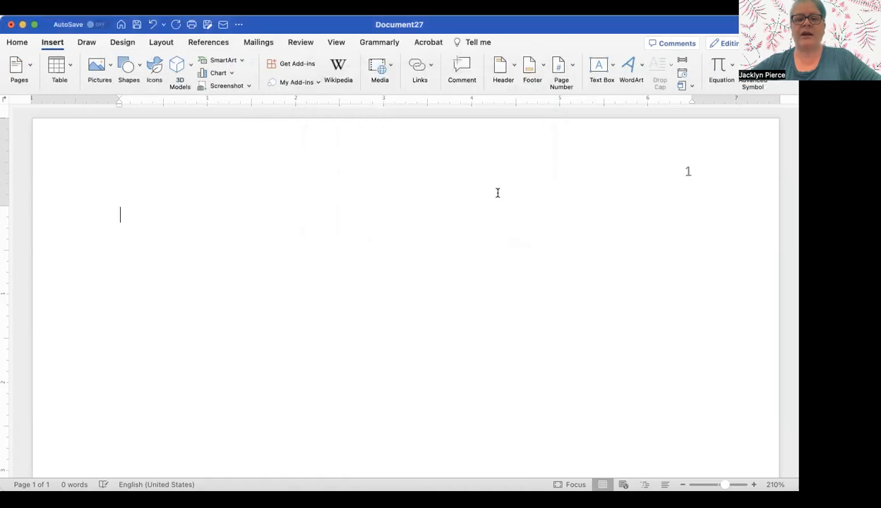
Step: Change the header page number's font to Times New Roman and return to the document body
{"action": "double_click", "coordinate": [677, 173]}
{"action": "left_click", "coordinate": [683, 170]}
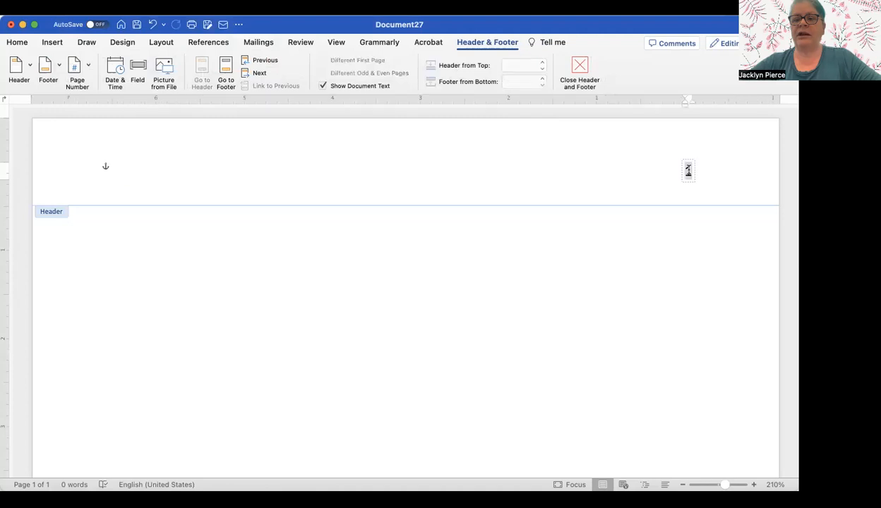
{"action": "left_click", "coordinate": [18, 43]}
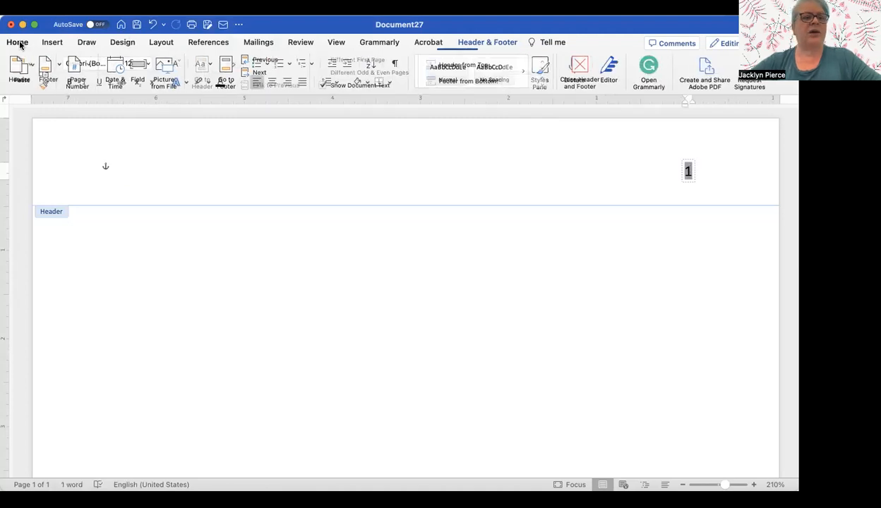
{"action": "left_click", "coordinate": [112, 63]}
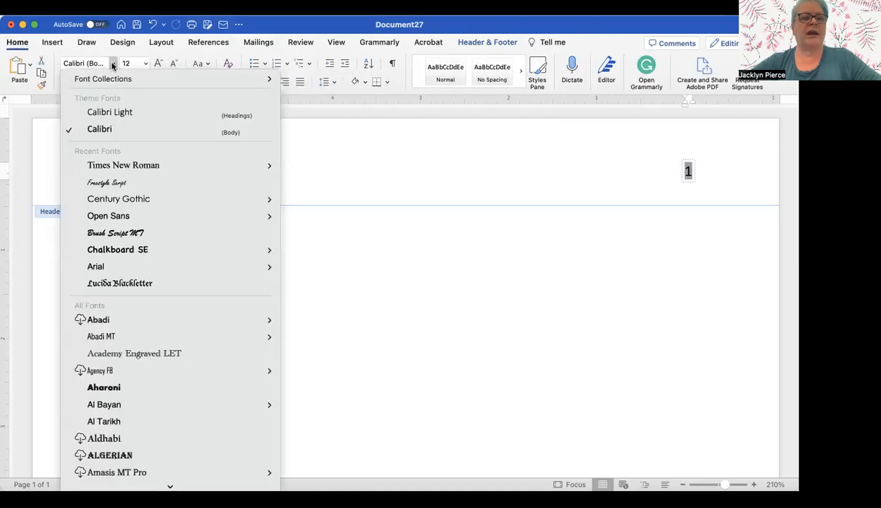
{"action": "left_click", "coordinate": [114, 166]}
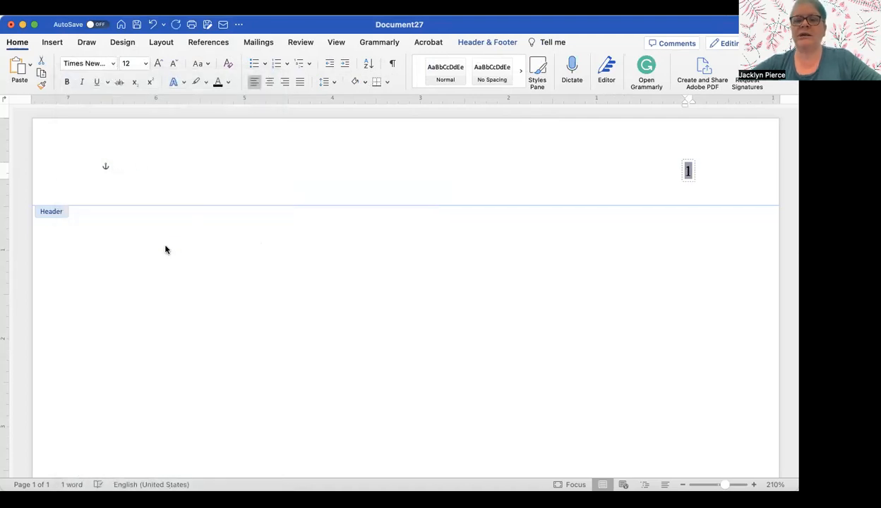
{"action": "double_click", "coordinate": [126, 239]}
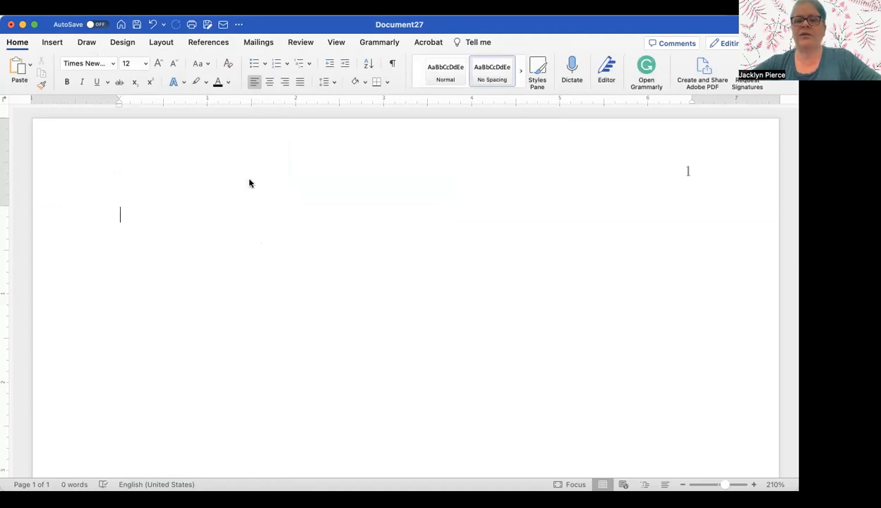
Step: Enter the centered, bold title "Brilliant Paper Title Goes Here" two lines below the start of the page
{"action": "left_click", "coordinate": [270, 84]}
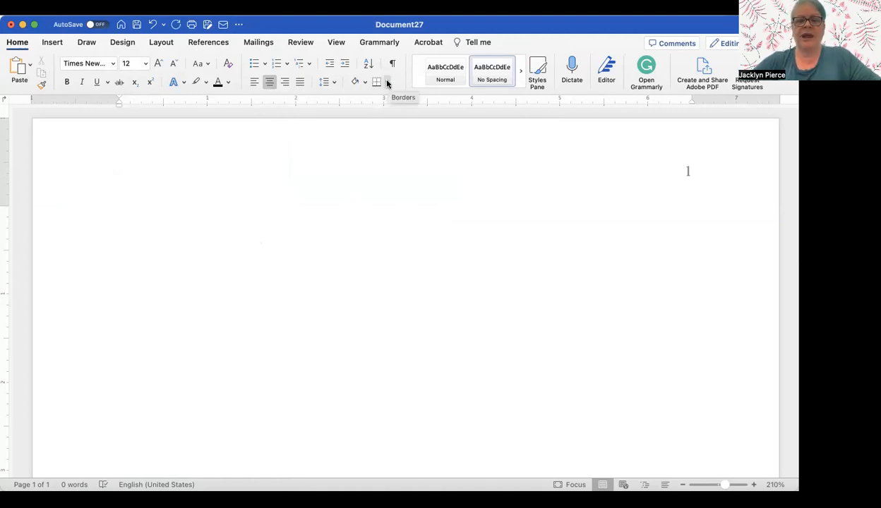
{"action": "key", "text": "Return"}
{"action": "key", "text": "Return"}
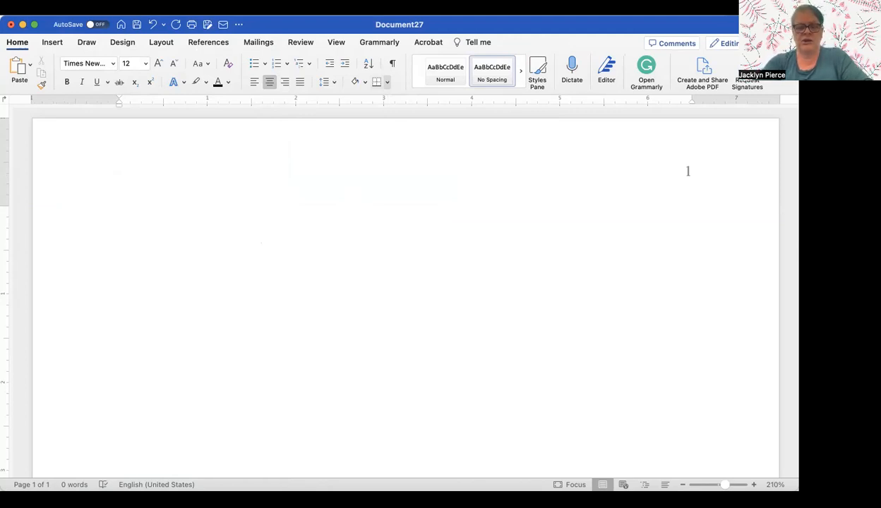
{"action": "key", "text": "super+b"}
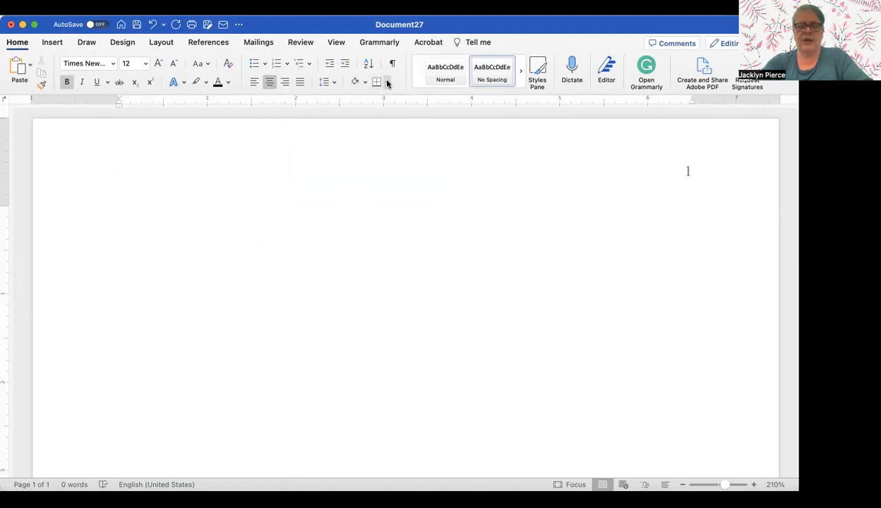
{"action": "type", "text": "Brillia"}
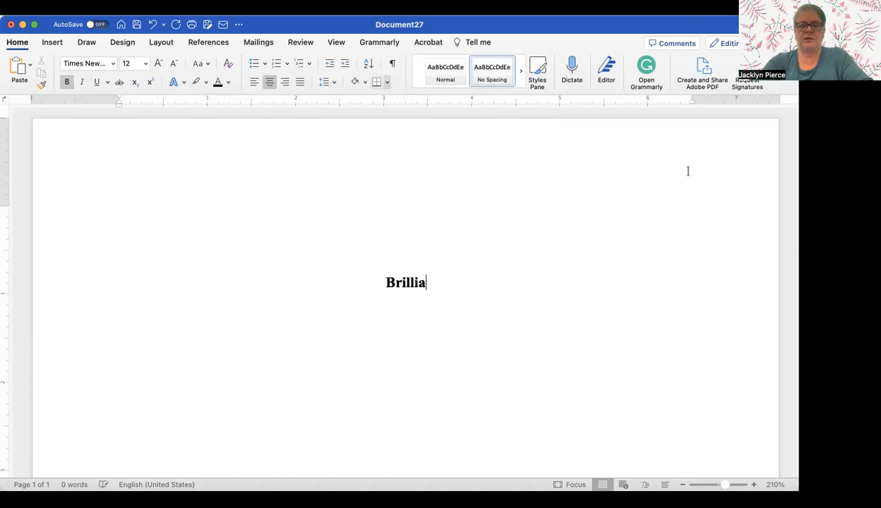
{"action": "type", "text": "nt Paper "}
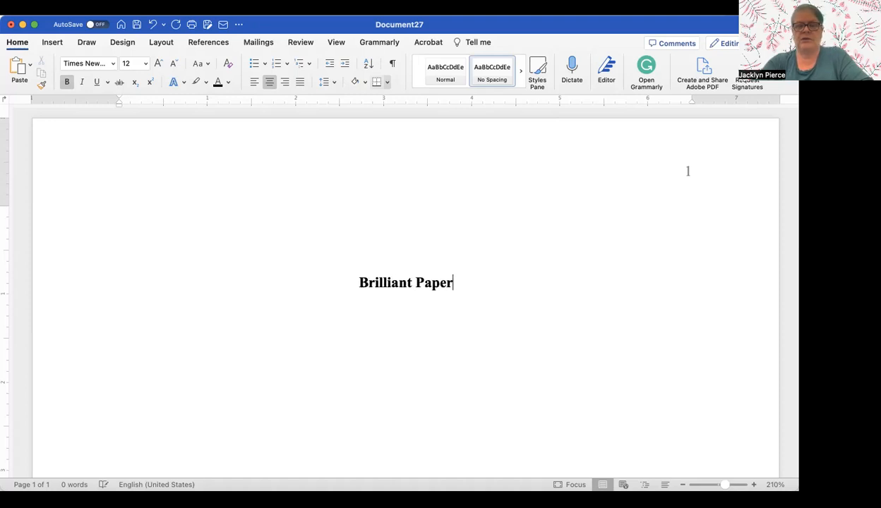
{"action": "type", "text": "Title Goe"}
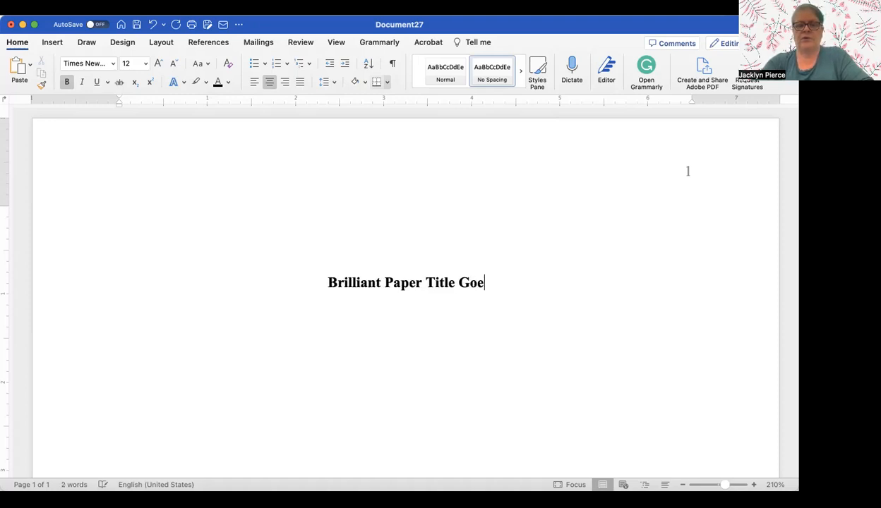
{"action": "type", "text": "s Here"}
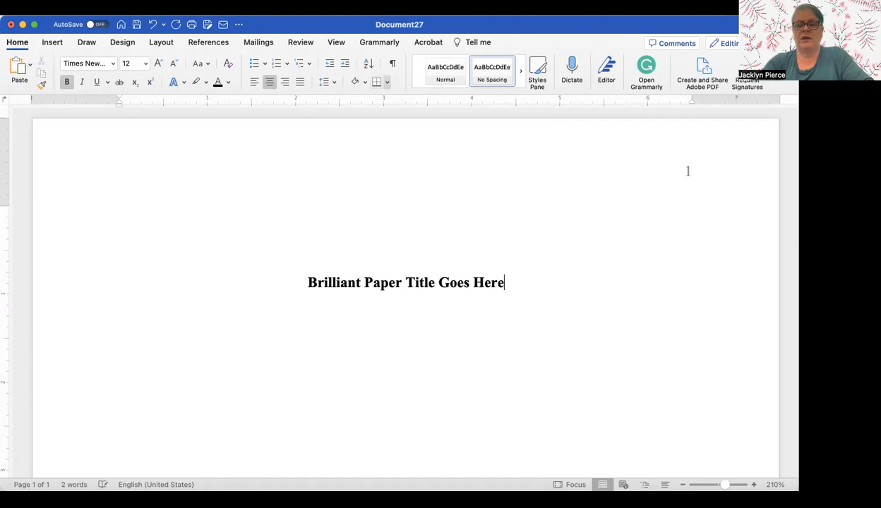
Step: Extend the title with ": Don't Just Call It the Name of the Assignment" and switch to unbolded text below it
{"action": "type", "text": ": Don't jus"}
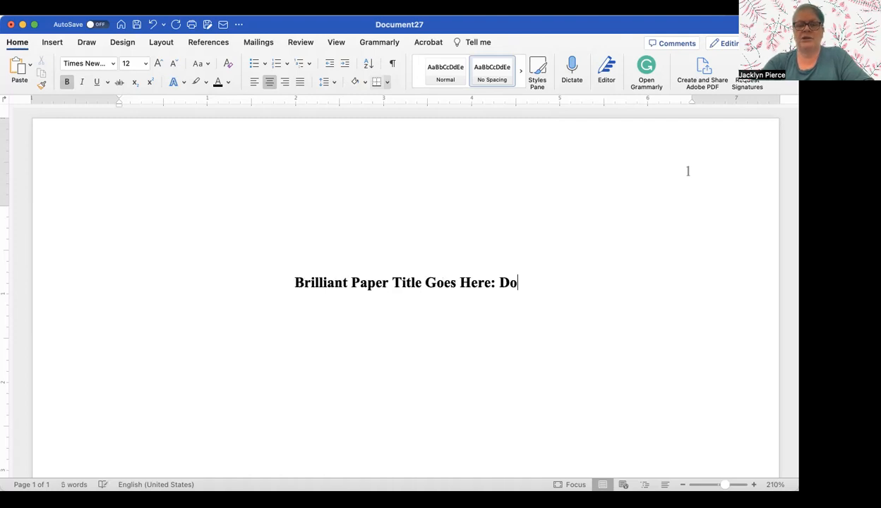
{"action": "key", "text": "BackSpace"}
{"action": "key", "text": "BackSpace"}
{"action": "key", "text": "BackSpace"}
{"action": "type", "text": "Just Call it"}
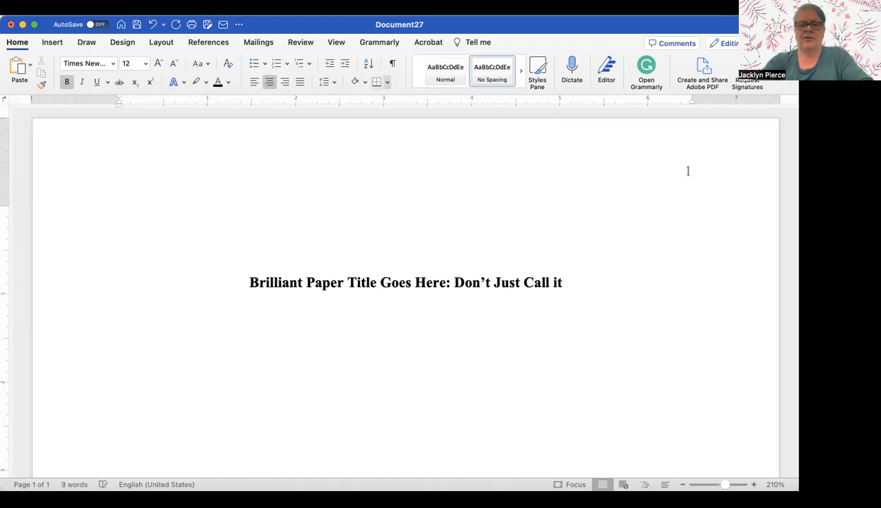
{"action": "key", "text": "BackSpace"}
{"action": "key", "text": "BackSpace"}
{"action": "key", "text": "BackSpace"}
{"action": "type", "text": "It"}
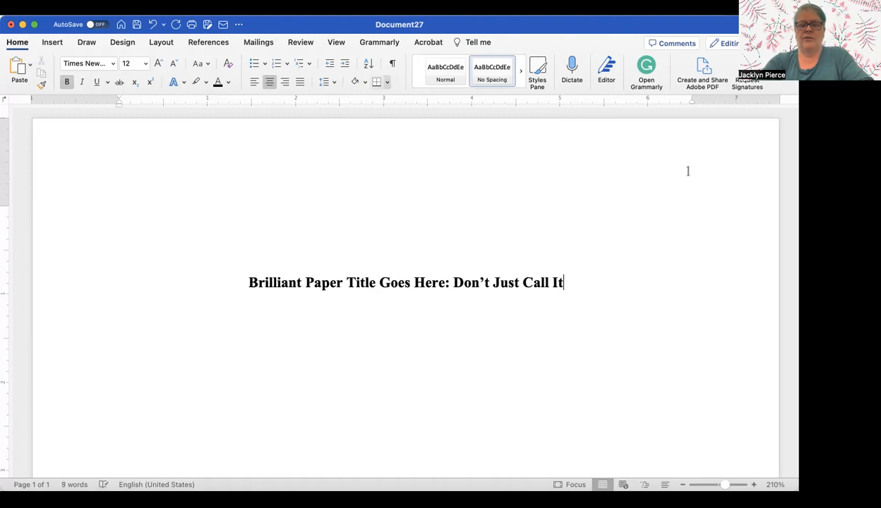
{"action": "type", "text": " the Name of "}
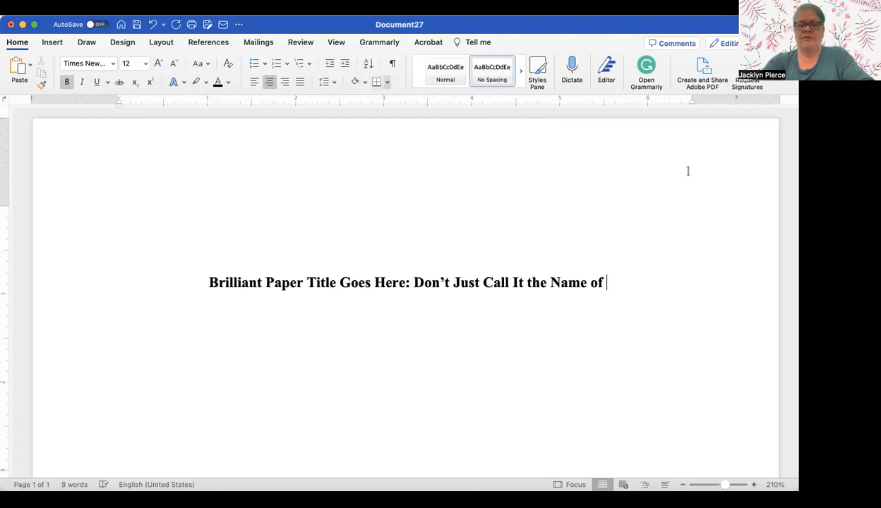
{"action": "type", "text": "the Assign"}
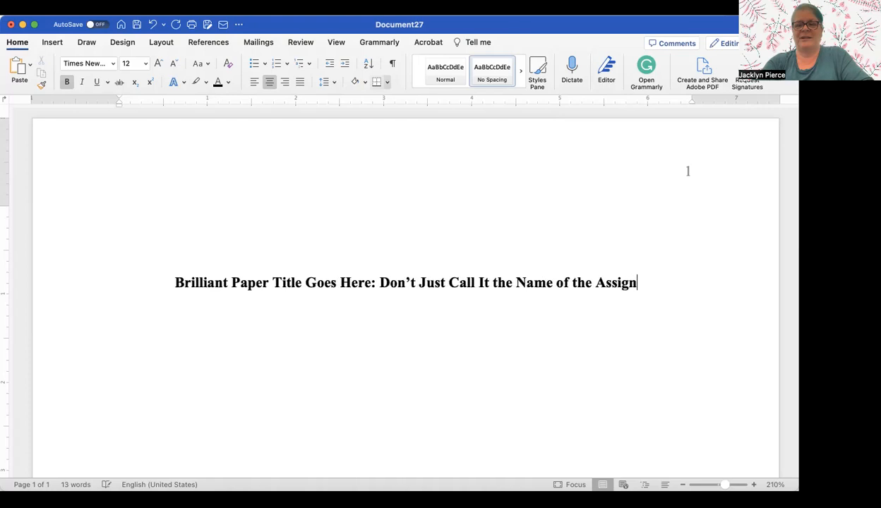
{"action": "type", "text": "ment"}
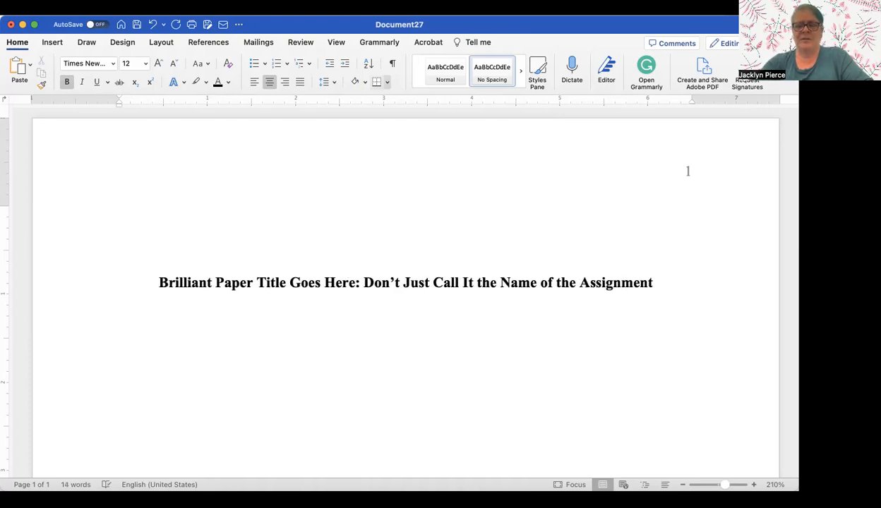
{"action": "key", "text": "super+b"}
{"action": "key", "text": "Return"}
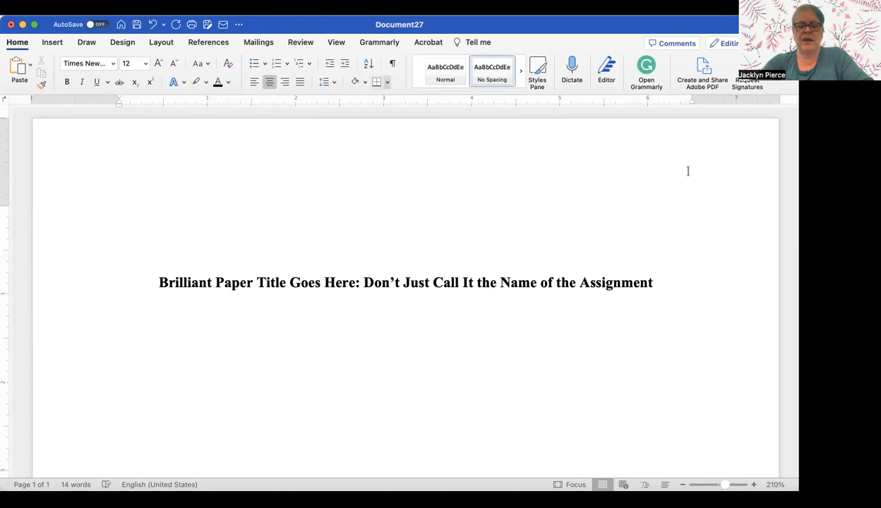
{"action": "type", "text": "Jac"}
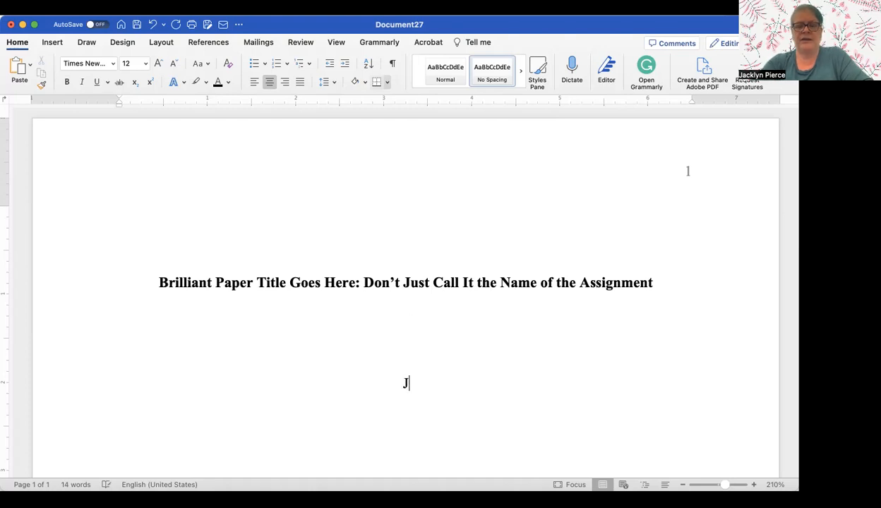
{"action": "key", "text": "BackSpace"}
{"action": "key", "text": "BackSpace"}
{"action": "key", "text": "BackSpace"}
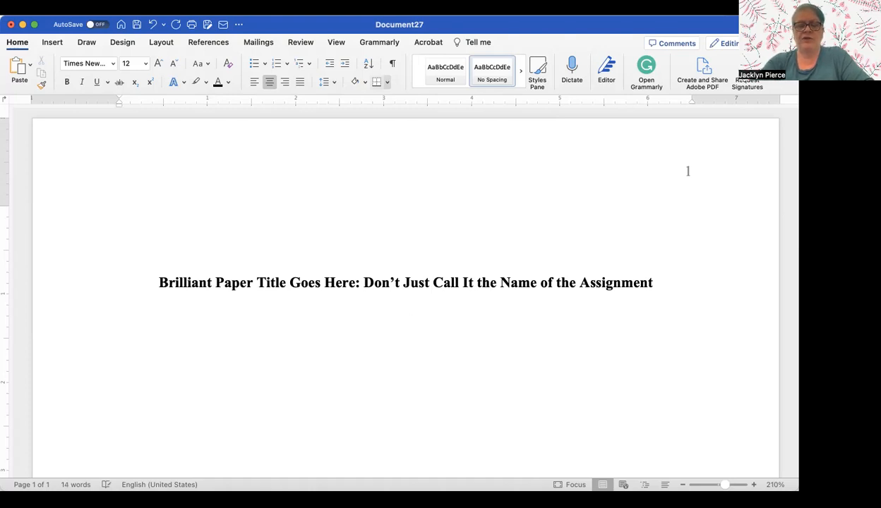
Step: Enter the author's full name in regular centered text below the title, separated by two blank lines
{"action": "type", "text": "Ma"}
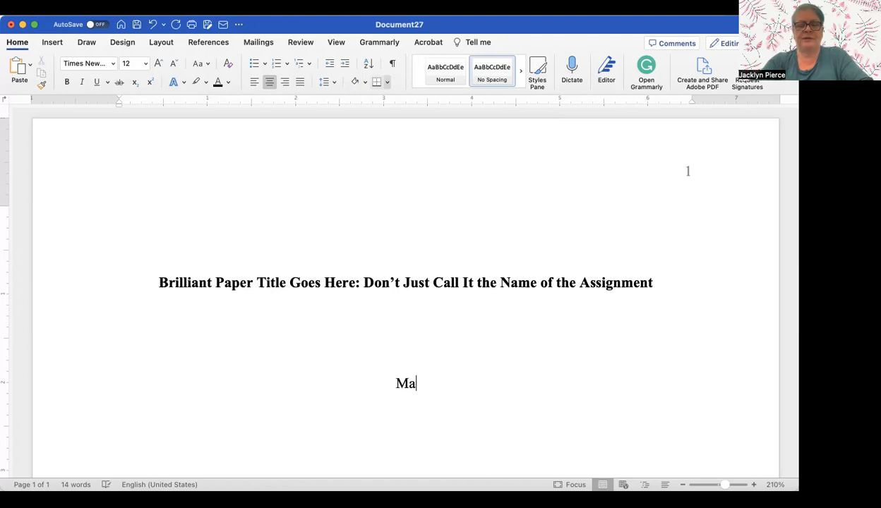
{"action": "type", "text": "ry Lamb"}
Step: Add the lines "Department of English, Post University" and "ENG 110" below the author's name
{"action": "key", "text": "Return"}
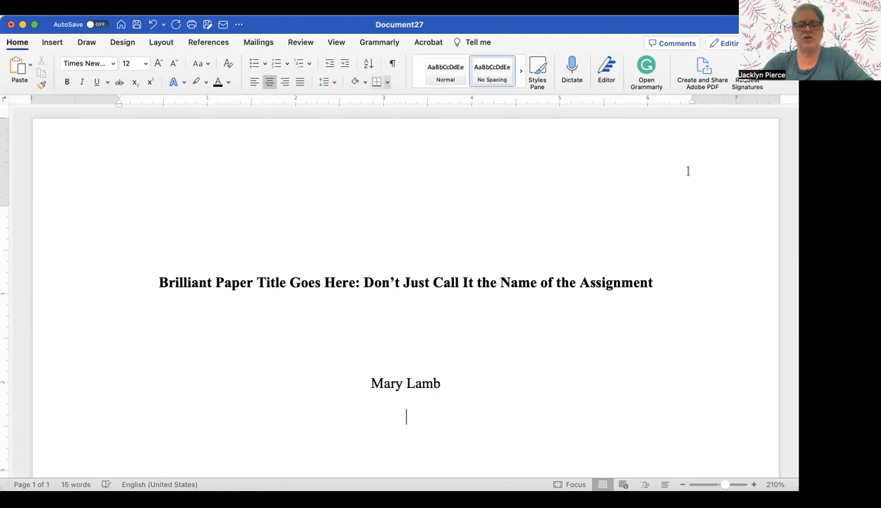
{"action": "type", "text": "De"}
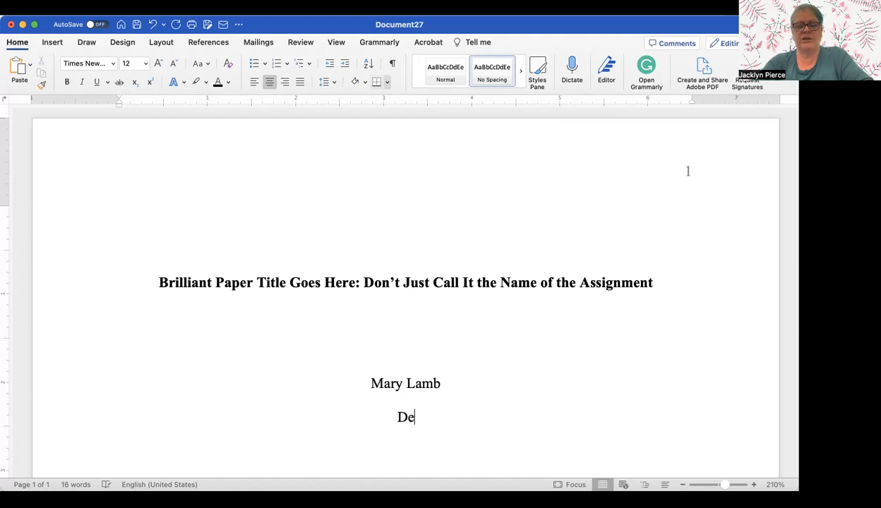
{"action": "type", "text": "partment of English"}
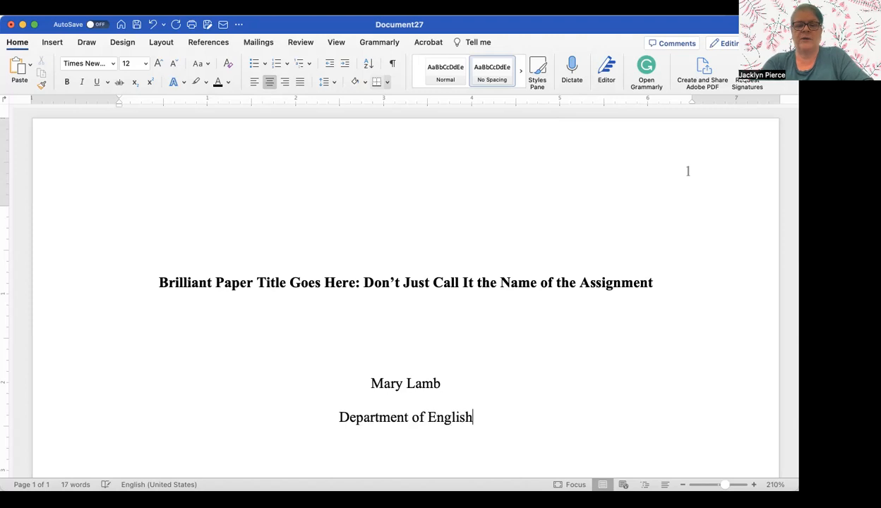
{"action": "type", "text": ", Pos"}
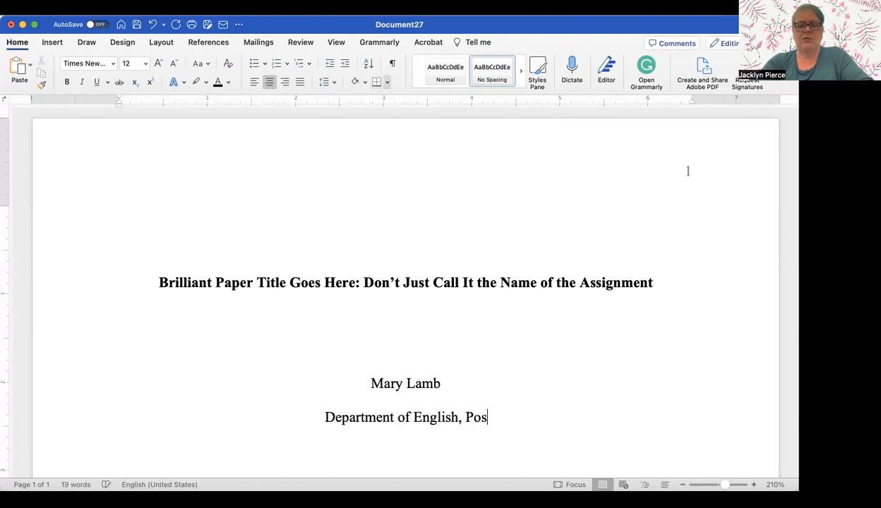
{"action": "type", "text": "t University"}
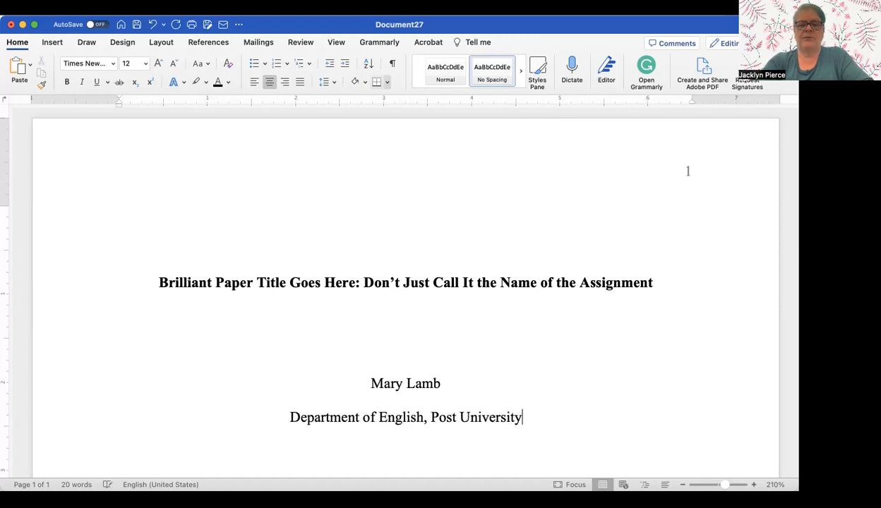
{"action": "key", "text": "Return"}
{"action": "type", "text": "ENG"}
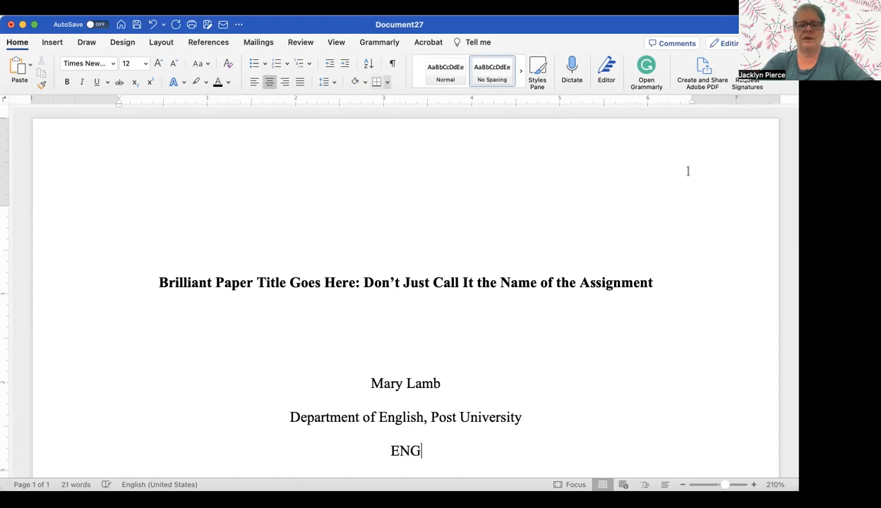
{"action": "type", "text": " 110"}
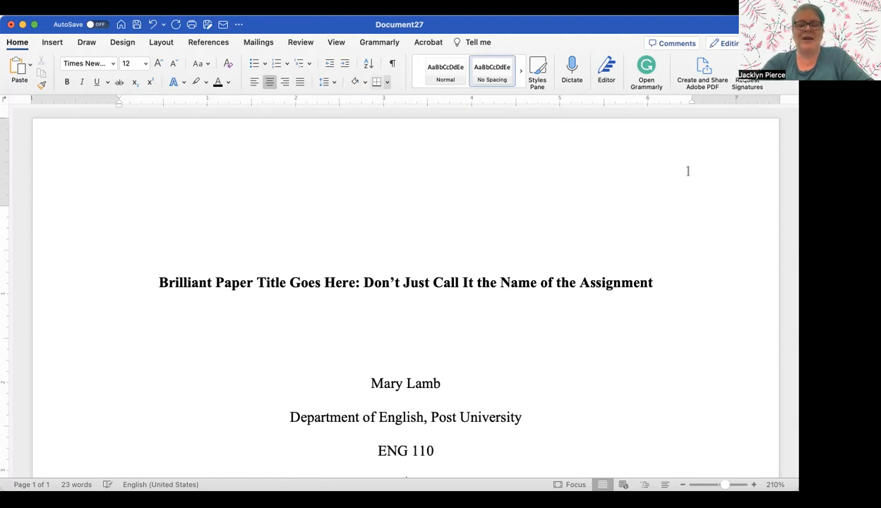
Step: Add the instructor's full name and the date "March 1, 2023" on separate centered lines below the course code, followed by a new centered line
{"action": "key", "text": "Return"}
{"action": "type", "text": "Jacklyn Pierce"}
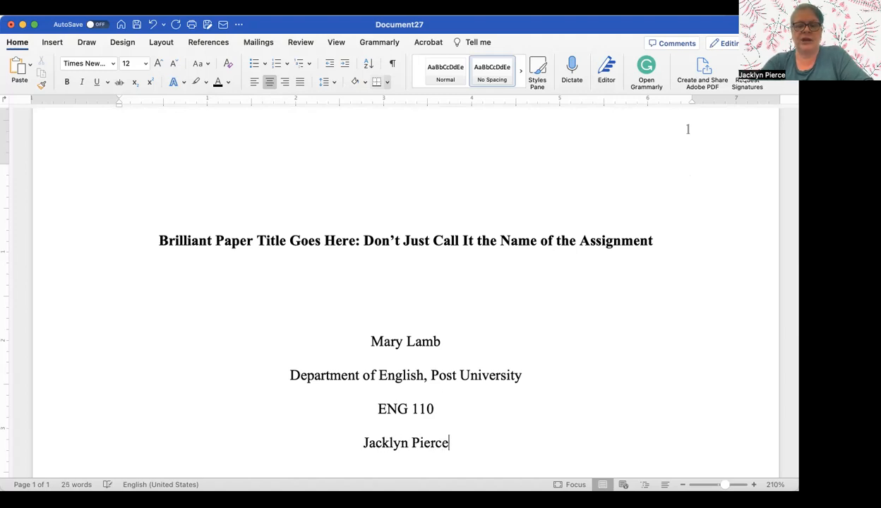
{"action": "key", "text": "Return"}
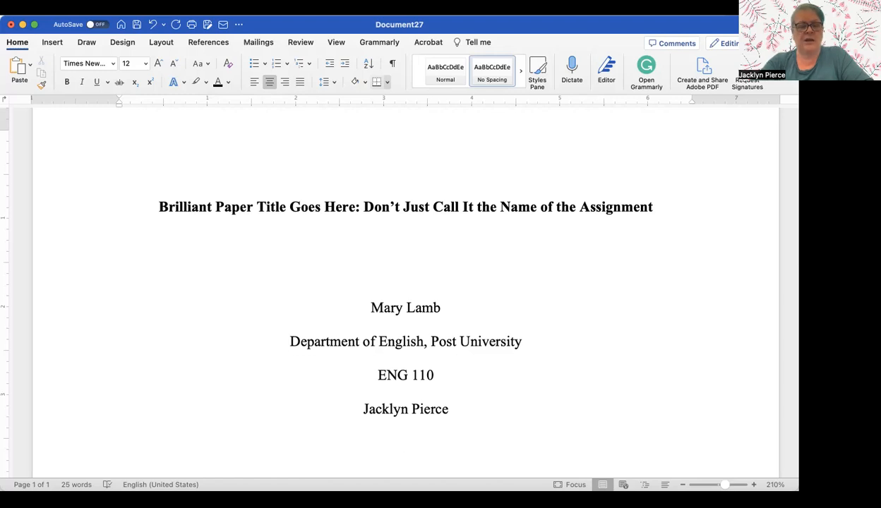
{"action": "type", "text": "March 1"}
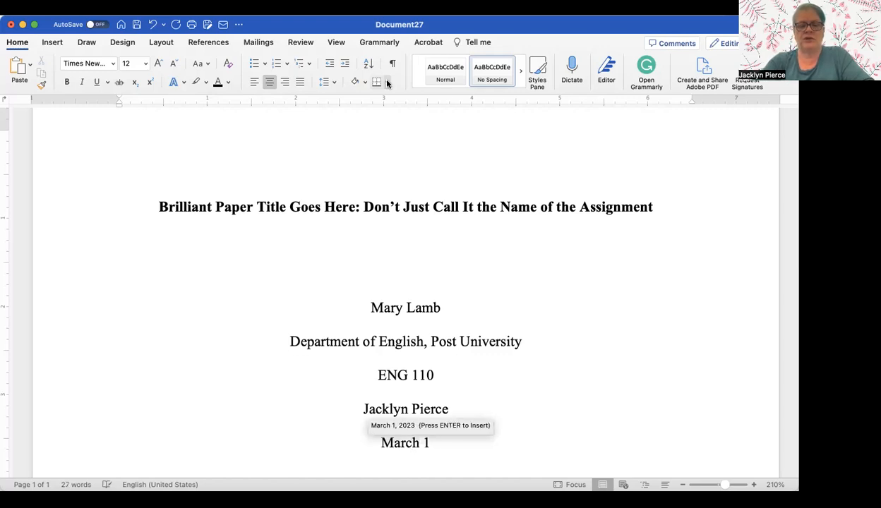
{"action": "type", "text": ", 2023"}
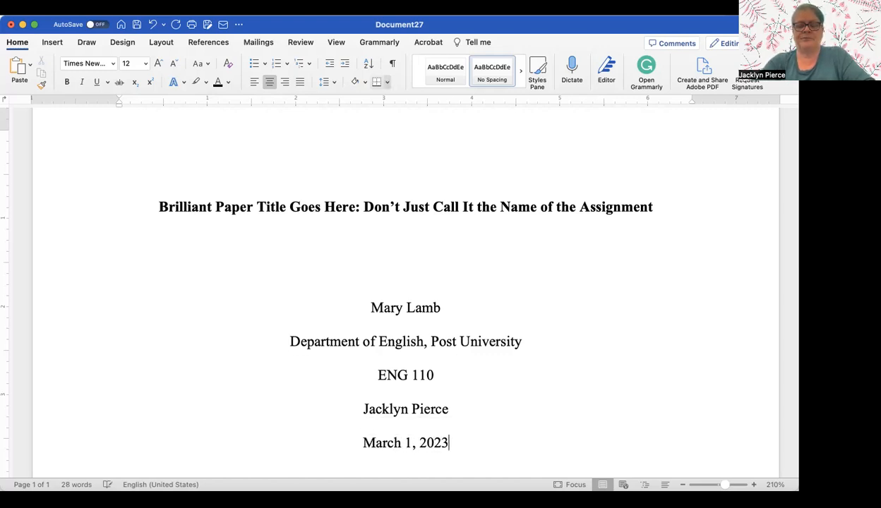
{"action": "key", "text": "Return"}
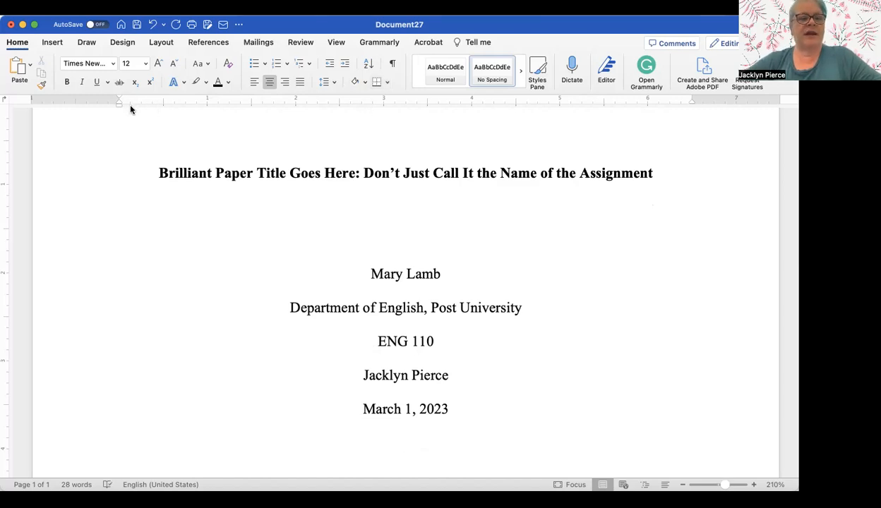
{"action": "left_click", "coordinate": [253, 81]}
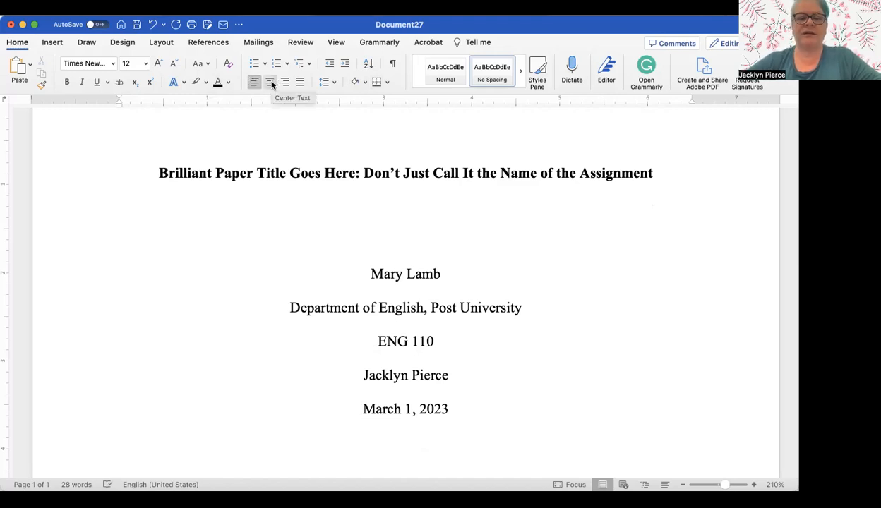
{"action": "left_click", "coordinate": [270, 83]}
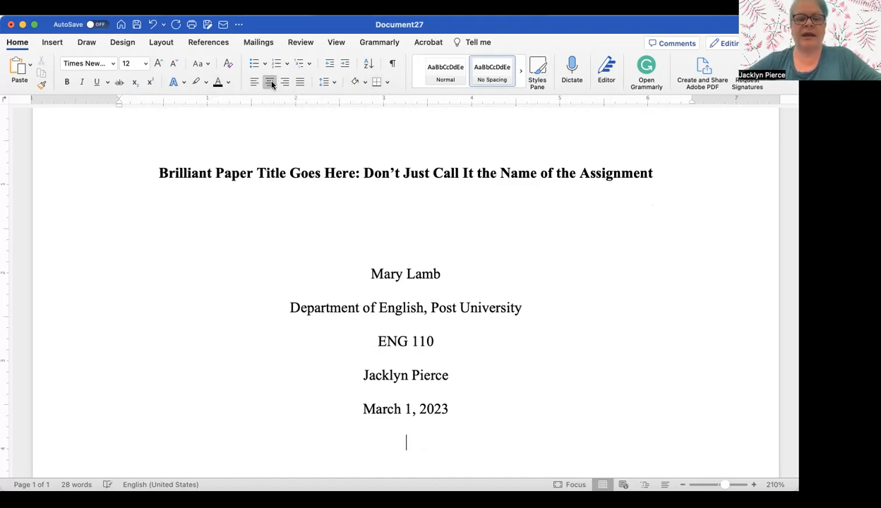
Step: Copy the bold paper title and insert a page break on the empty line below the date
{"action": "triple_click", "coordinate": [316, 175]}
{"action": "key", "text": "super+c"}
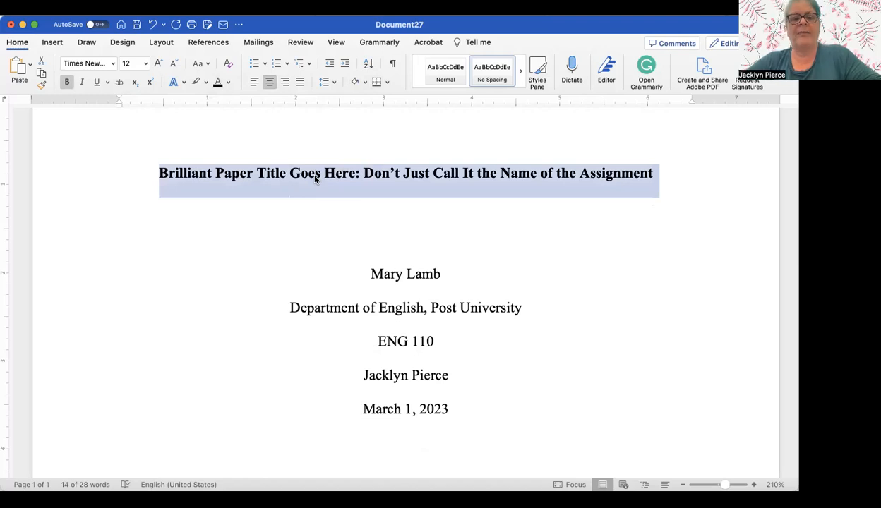
{"action": "left_click", "coordinate": [394, 432]}
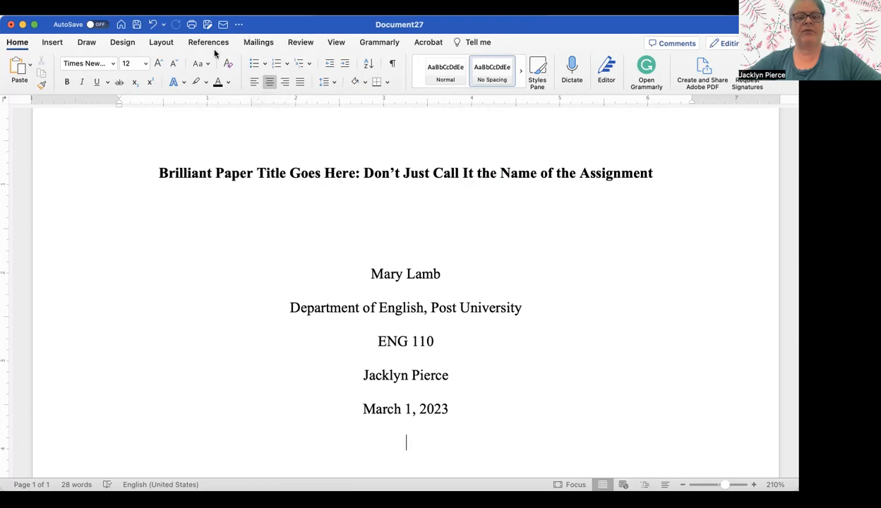
{"action": "left_click", "coordinate": [57, 44]}
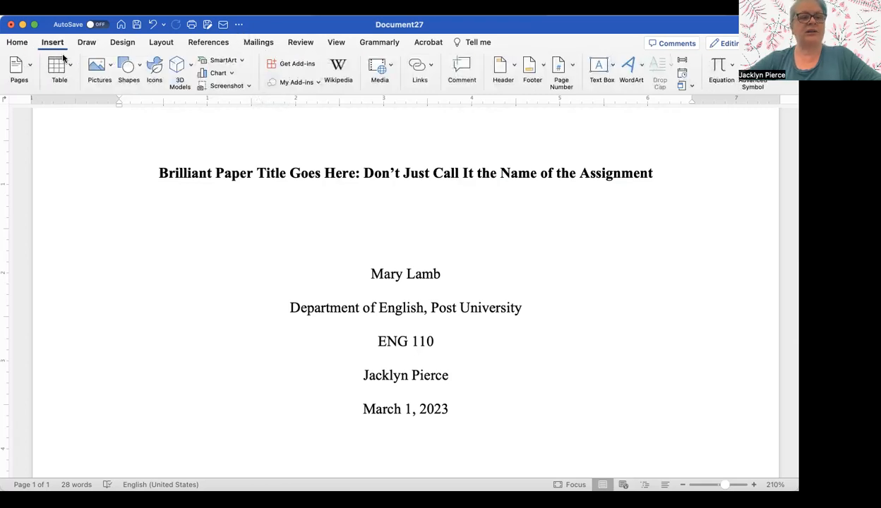
{"action": "left_click", "coordinate": [19, 70]}
{"action": "left_click", "coordinate": [61, 103]}
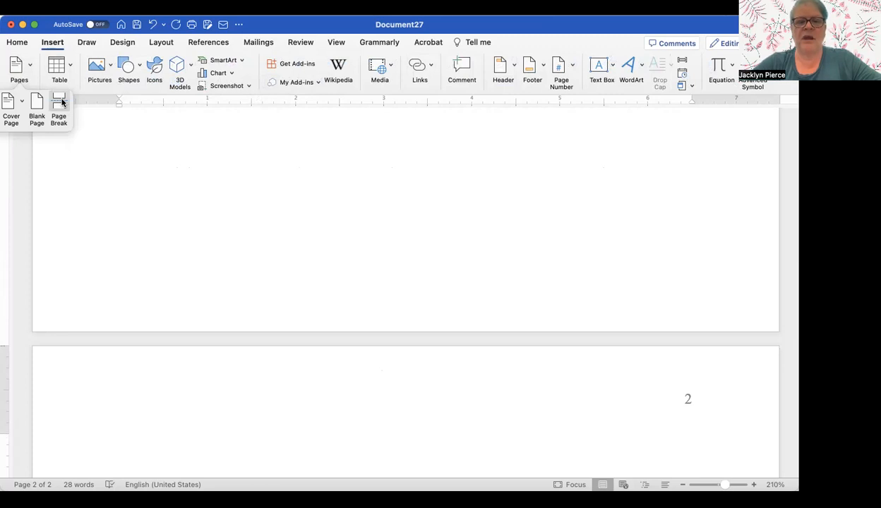
Step: Paste the copied bold title, centered, on the first line of page 2
{"action": "scroll", "coordinate": [177, 232], "scroll_direction": "down", "scroll_amount": 5}
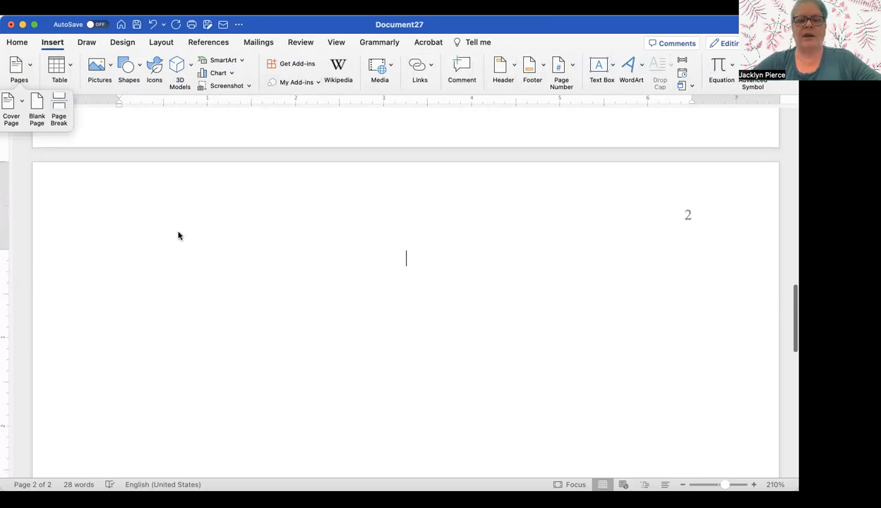
{"action": "scroll", "coordinate": [177, 232], "scroll_direction": "down", "scroll_amount": 1}
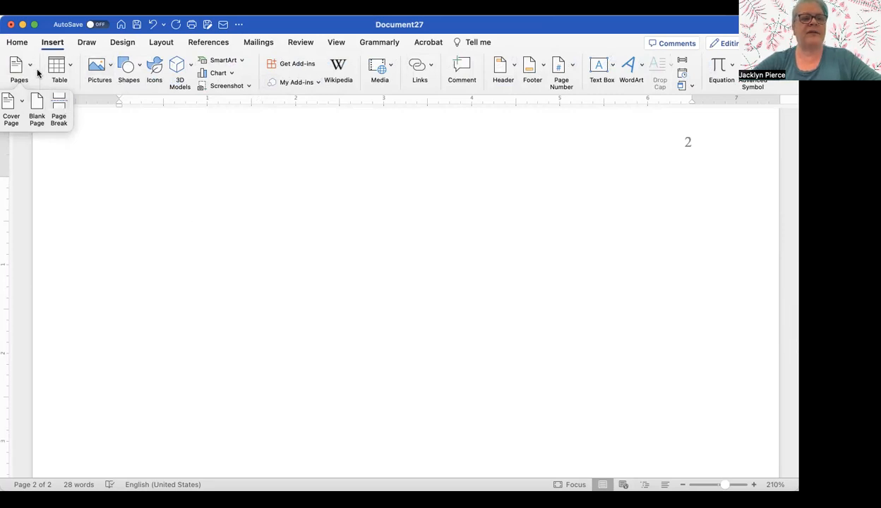
{"action": "left_click", "coordinate": [18, 43]}
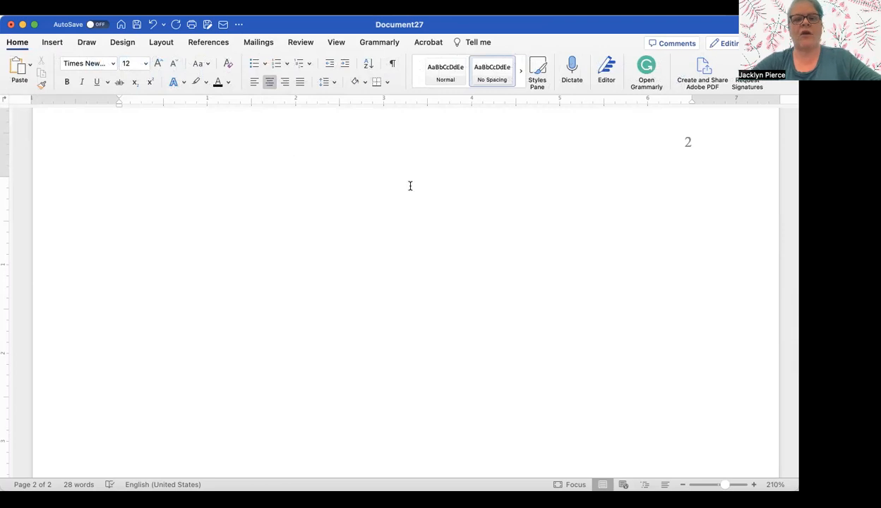
{"action": "key", "text": "super+v"}
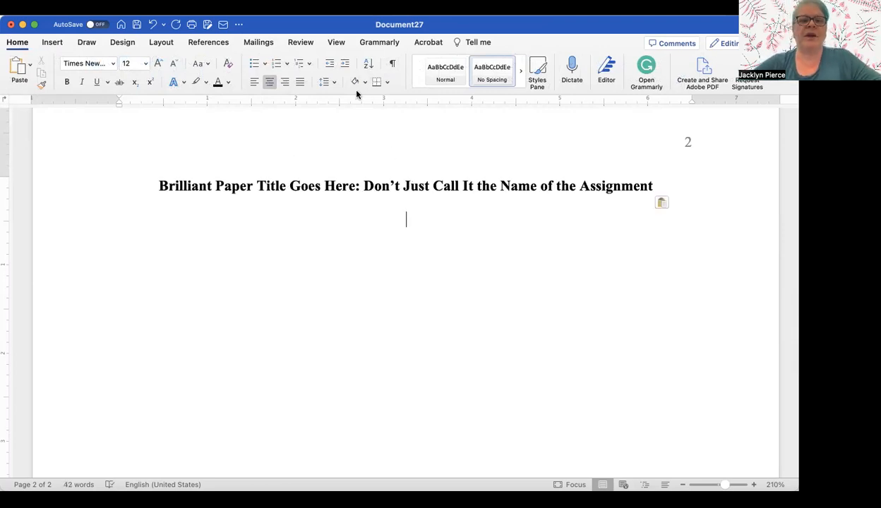
Step: Below the page 2 title, write a left-aligned paragraph of placeholder text with a 0.5-inch first-line indent, ending with a period
{"action": "left_click", "coordinate": [253, 83]}
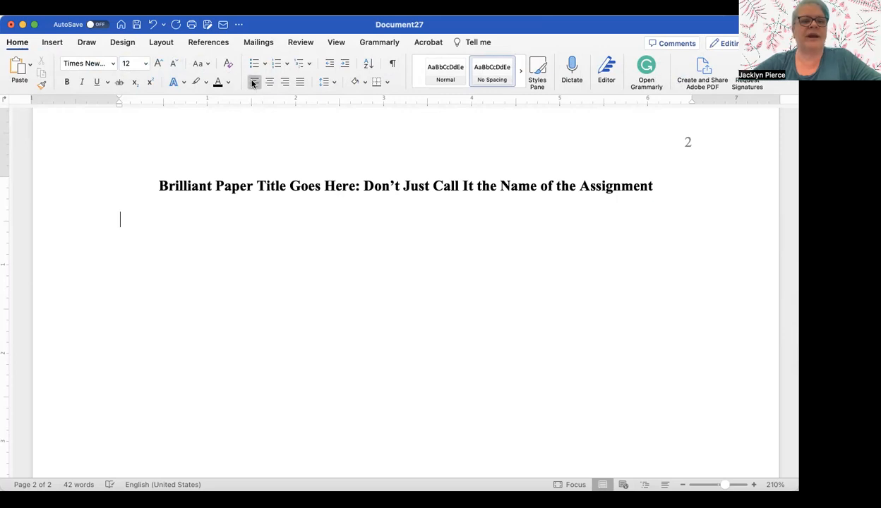
{"action": "left_click_drag", "start_coordinate": [120, 100], "coordinate": [164, 106]}
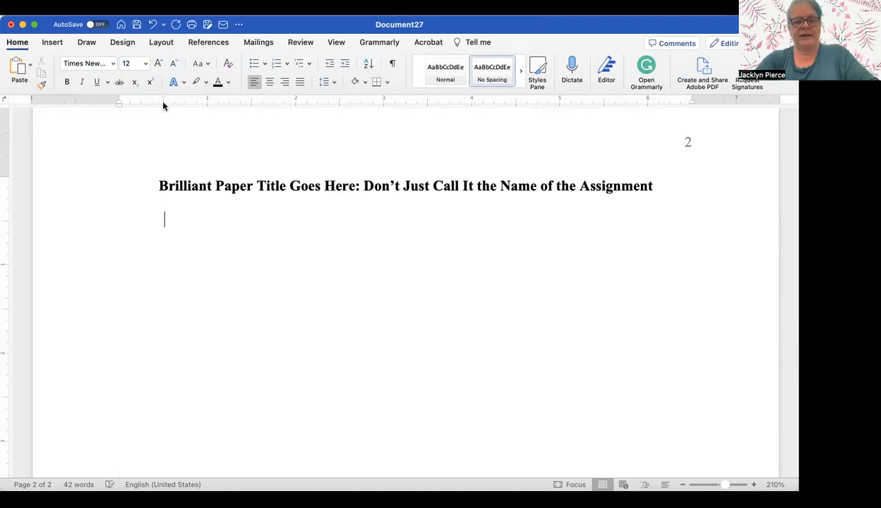
{"action": "type", "text": "WEPWOAIuh rpweiuhr pweiugrh pweiuhr pweiuhr"}
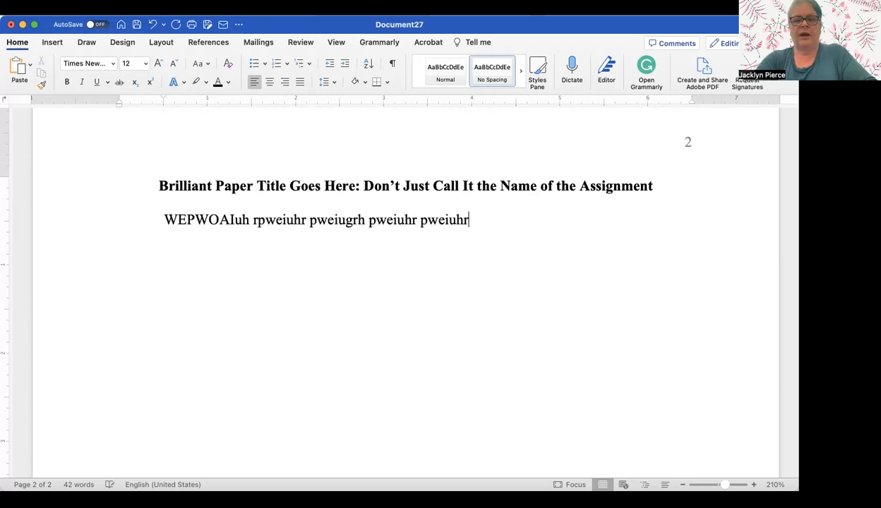
{"action": "type", "text": "pwieu hrpwieuhr piweuhr p iwuehr pweiurhpw ieurhpweiu rhpweiurh "}
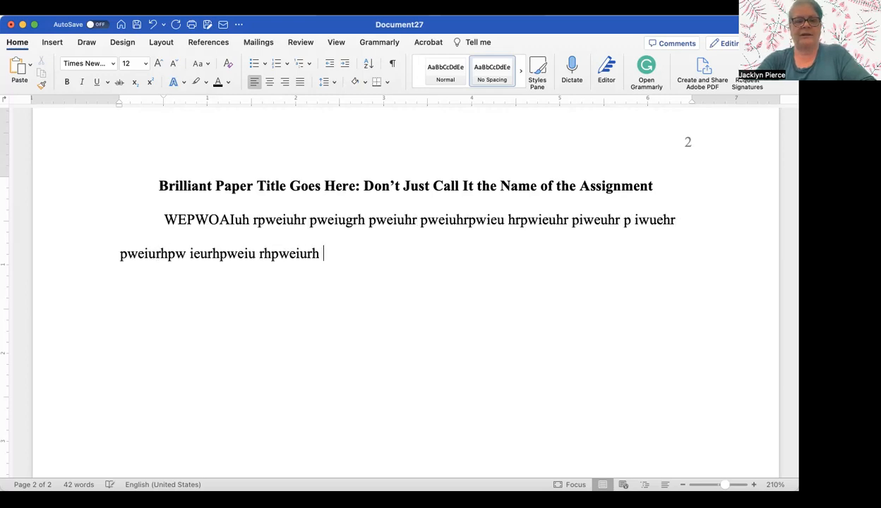
{"action": "type", "text": "pweiurh wpieurh pwieuhr pwieuhr pwieuhr piweuhr pwieuhr piwuehr"}
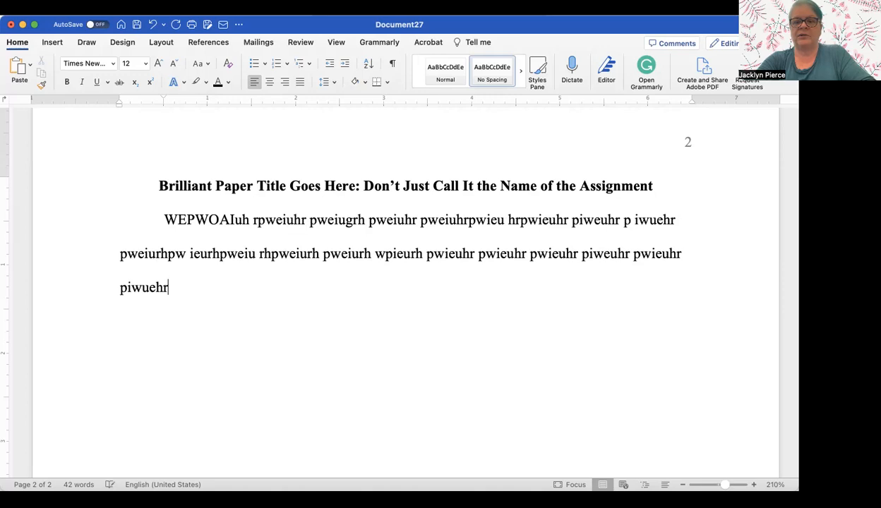
{"action": "type", "text": "pi wuehrpiwueh rpiwuehr pwieuhr pwieurh pweiurhpwieu hpweiur hwepi"}
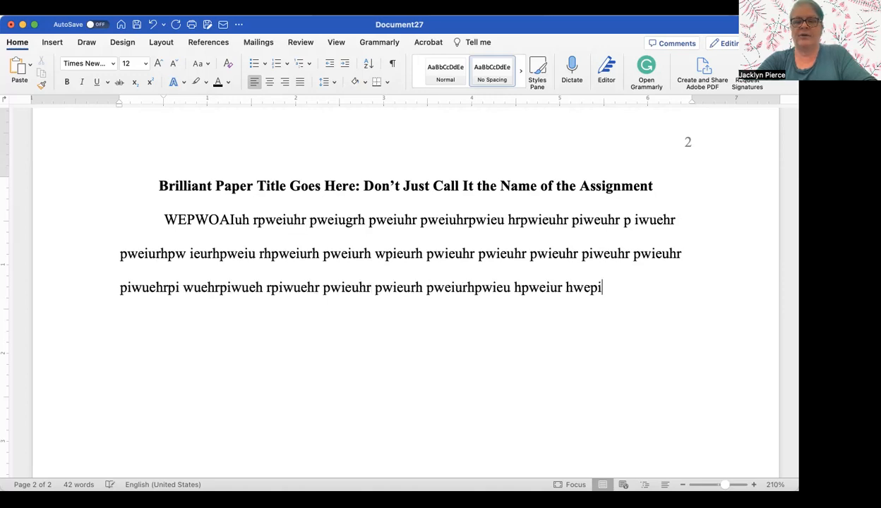
{"action": "type", "text": "ur hwpeiurh wpeiruh wepiurh wpeirh pwiehr piweurh piweurhpiwue"}
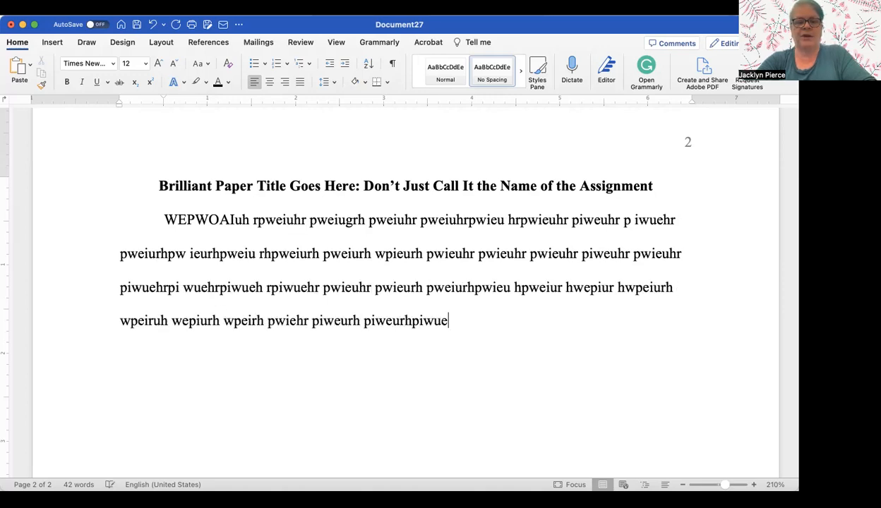
{"action": "type", "text": "hrpiw uehrpiwe uhrpi uhepiru hwepiurh wepiurh wpeiurh wpie"}
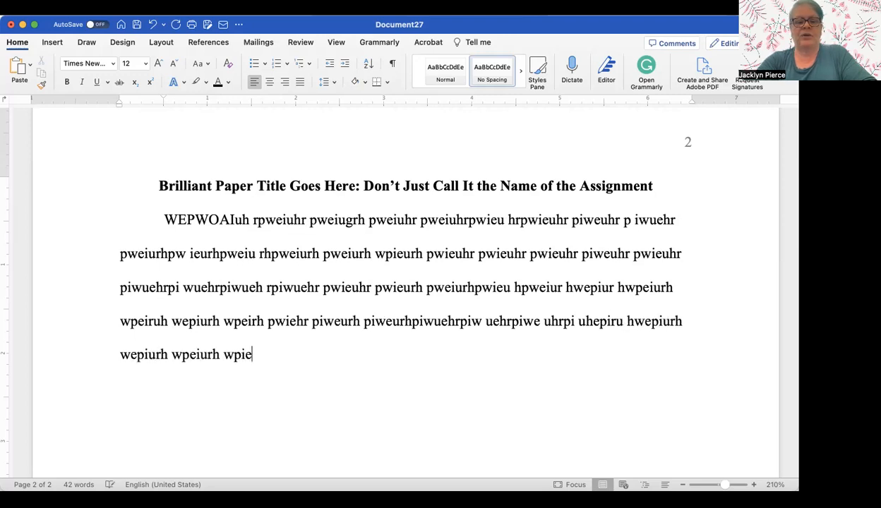
{"action": "type", "text": "urh pwiuehr piweuhr piwuehrpi wuherpiw herpiouhwe ripouewh r"}
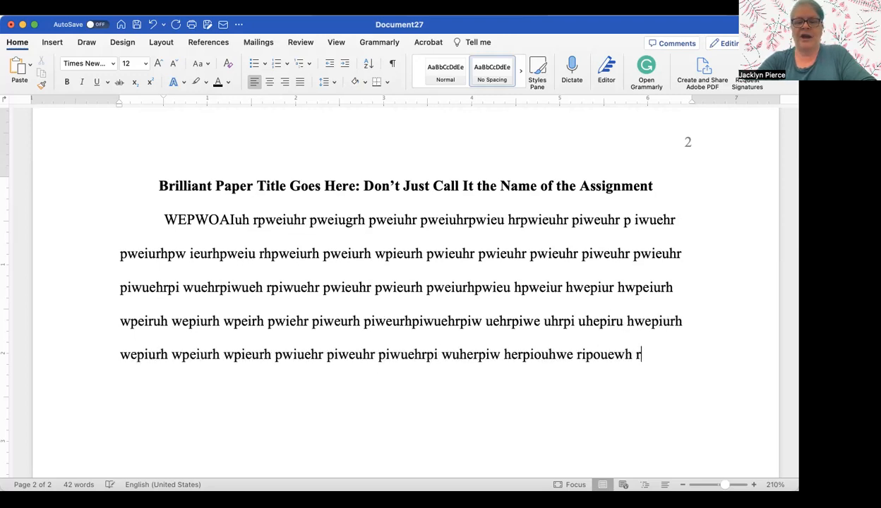
{"action": "type", "text": "[oweihr [weouhr wepiurh wepiruh wpeiurh wepiurh wpeoiurhpwoeiuhr"}
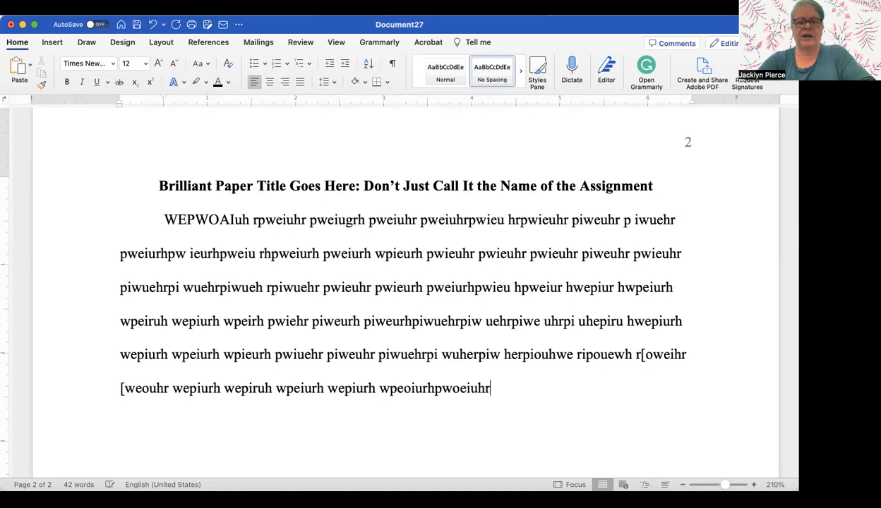
{"action": "type", "text": " p"}
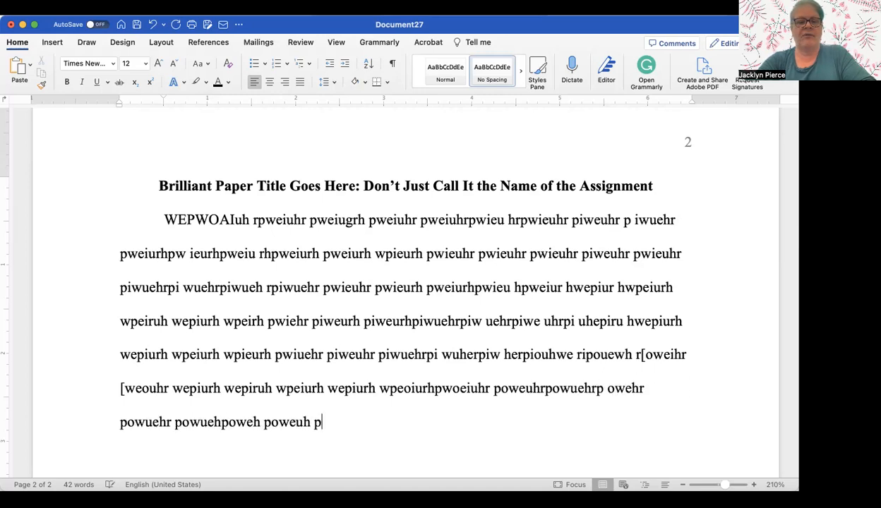
{"action": "type", "text": "oweuhrpowuehrp owehr powuehr powuehpoweh poweuh pwoeuh pweoiuhweiou hwepoiurh wpeoiuhpweiourh pwuer "}
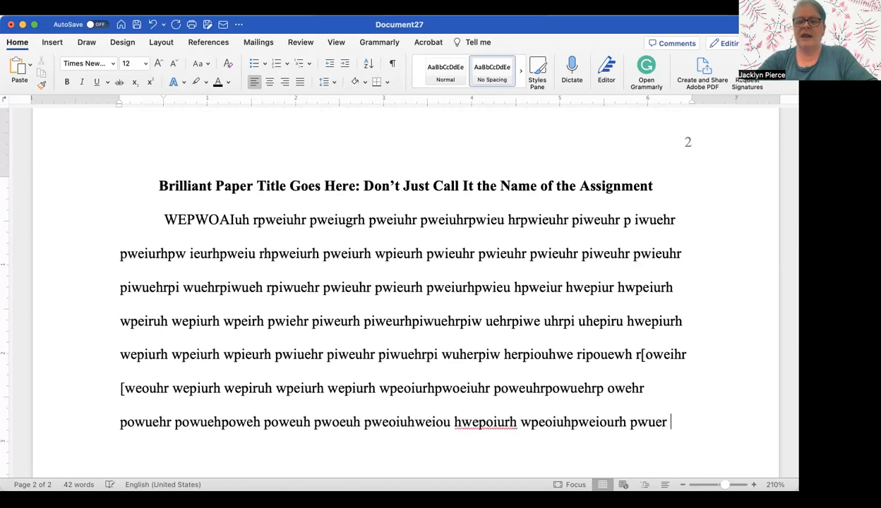
{"action": "type", "text": "."}
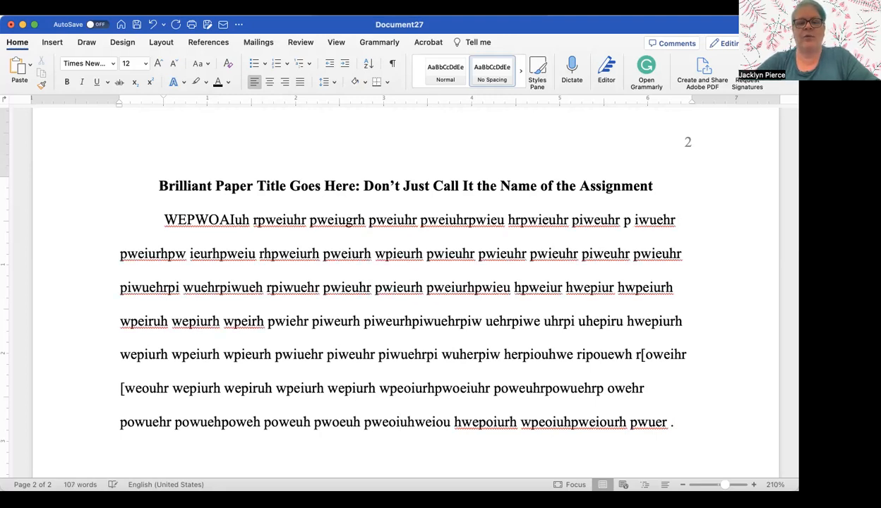
Step: Copy the page 2 placeholder paragraph and paste it six times below itself so the body text runs onto page 4
{"action": "key", "text": "Return"}
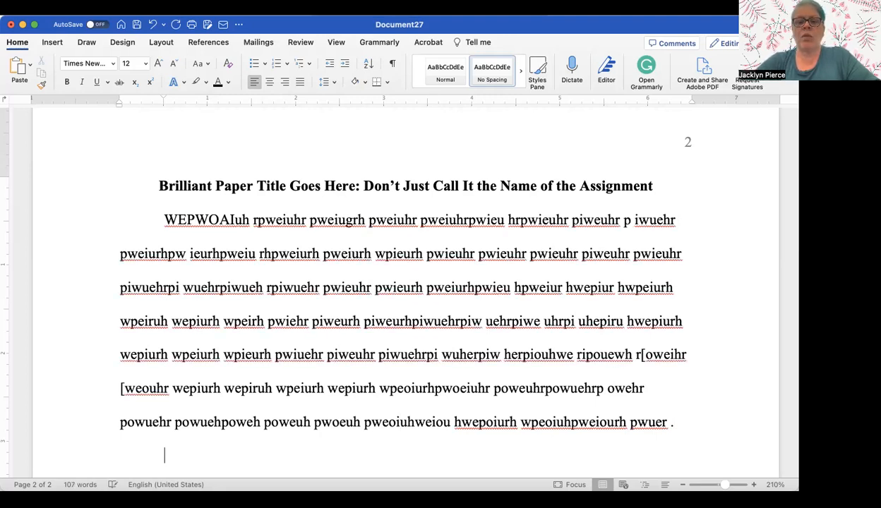
{"action": "triple_click", "coordinate": [238, 286]}
{"action": "key", "text": "super+c"}
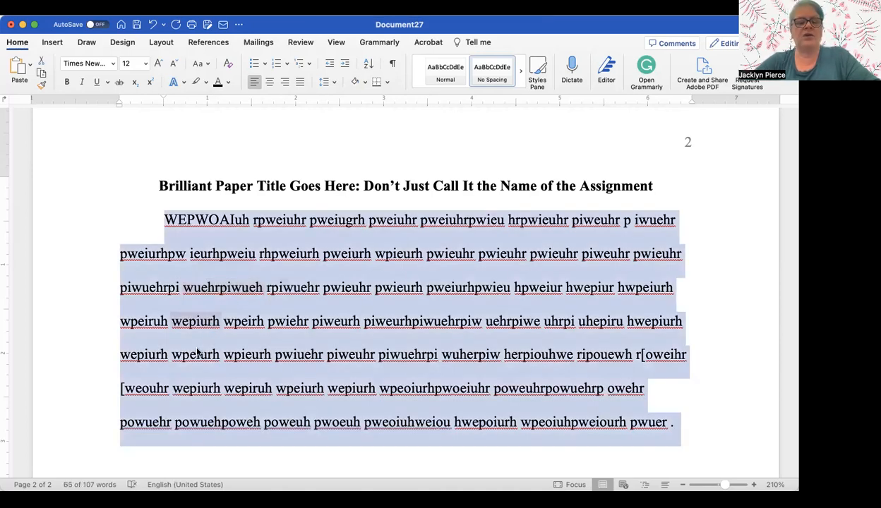
{"action": "left_click", "coordinate": [196, 459]}
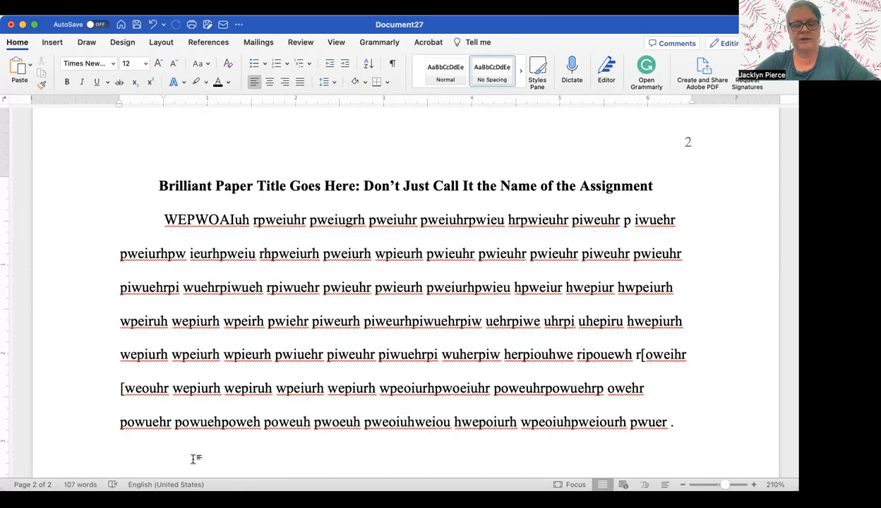
{"action": "scroll", "coordinate": [195, 459], "scroll_direction": "down", "scroll_amount": 5}
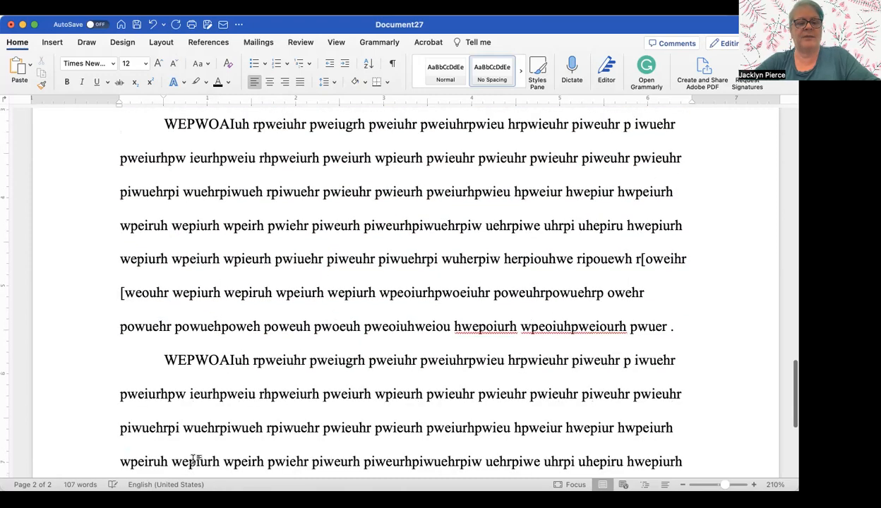
{"action": "key", "text": "ctrl+v"}
{"action": "key", "text": "ctrl+v"}
{"action": "key", "text": "ctrl+v"}
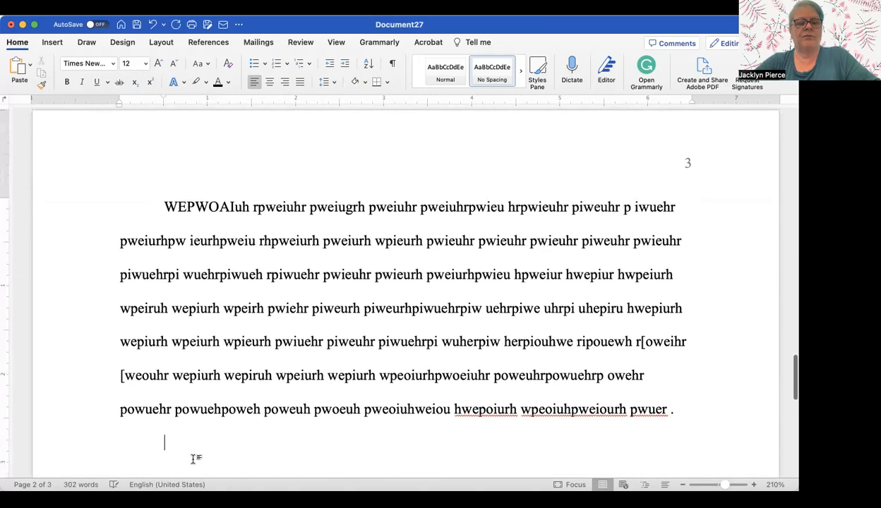
{"action": "key", "text": "super+v"}
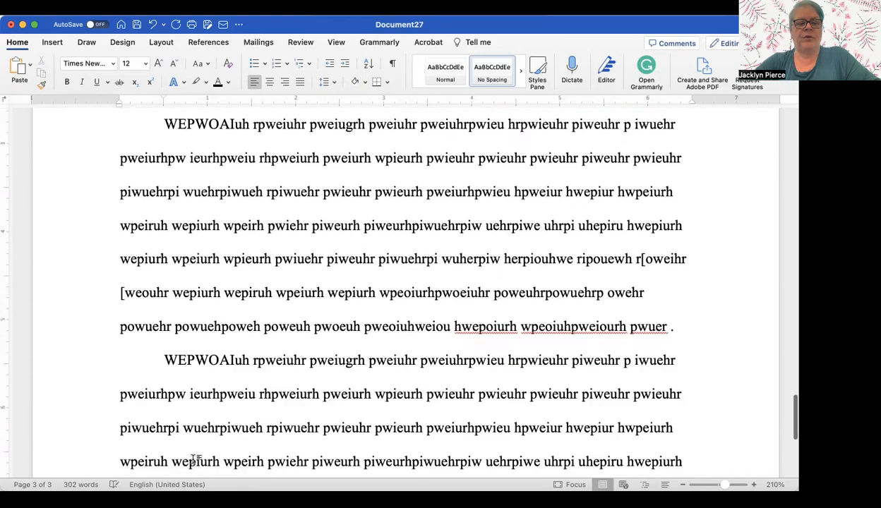
{"action": "key", "text": "super+v"}
{"action": "key", "text": "super+v"}
{"action": "key", "text": "super+v"}
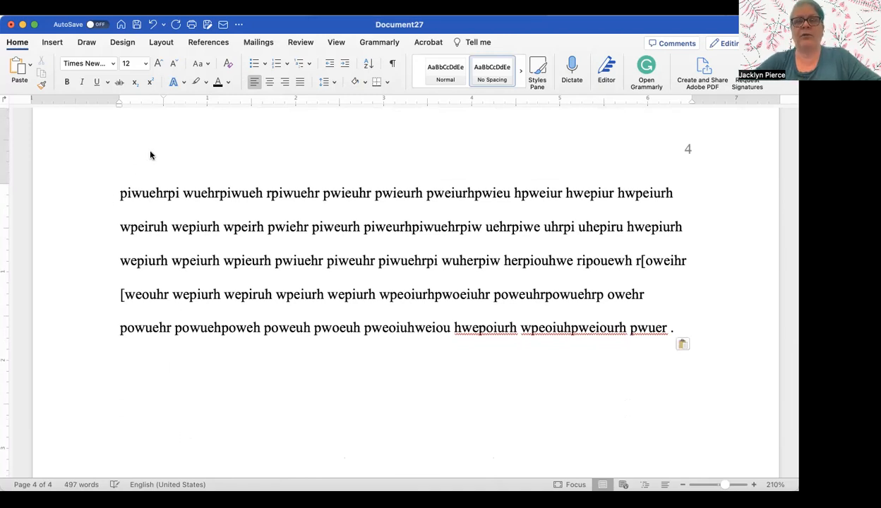
Step: Reset the first-line indent to zero on the empty line after the last body paragraph and insert a page break there
{"action": "left_click_drag", "start_coordinate": [162, 99], "coordinate": [118, 104]}
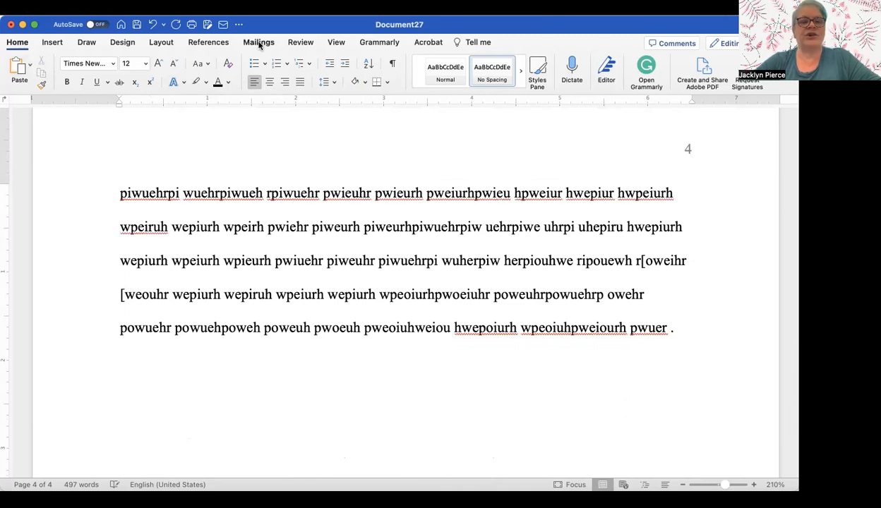
{"action": "left_click", "coordinate": [52, 44]}
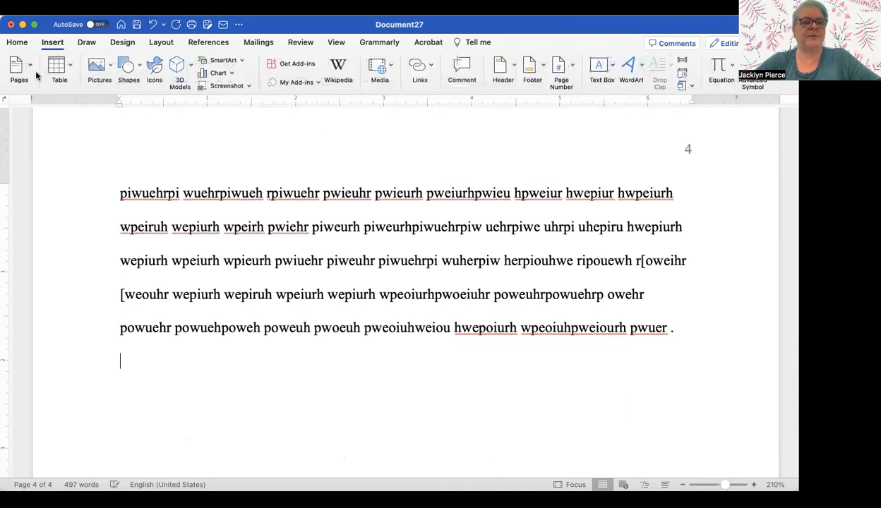
{"action": "left_click", "coordinate": [29, 70]}
{"action": "left_click", "coordinate": [59, 112]}
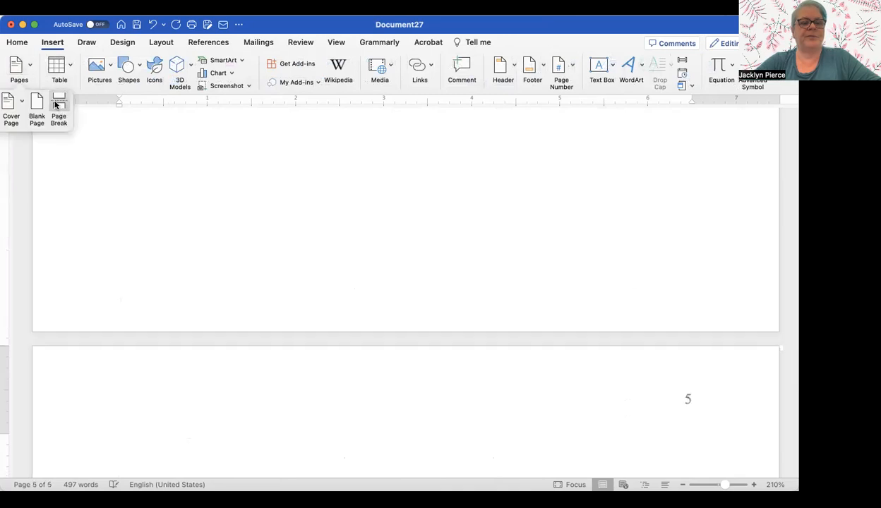
{"action": "scroll", "coordinate": [104, 234], "scroll_direction": "down", "scroll_amount": 3}
{"action": "scroll", "coordinate": [103, 234], "scroll_direction": "down", "scroll_amount": 2}
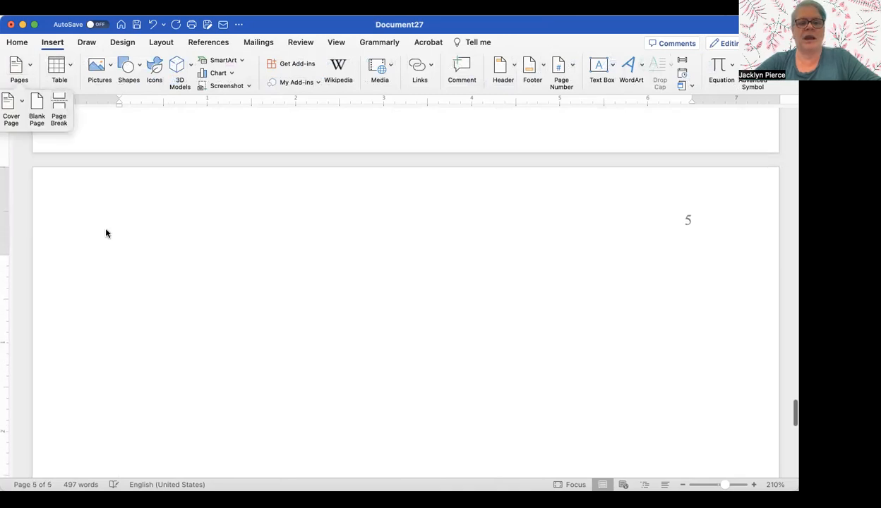
Step: Add the centered, bold heading "References" on the first line of page 5
{"action": "left_click", "coordinate": [20, 42]}
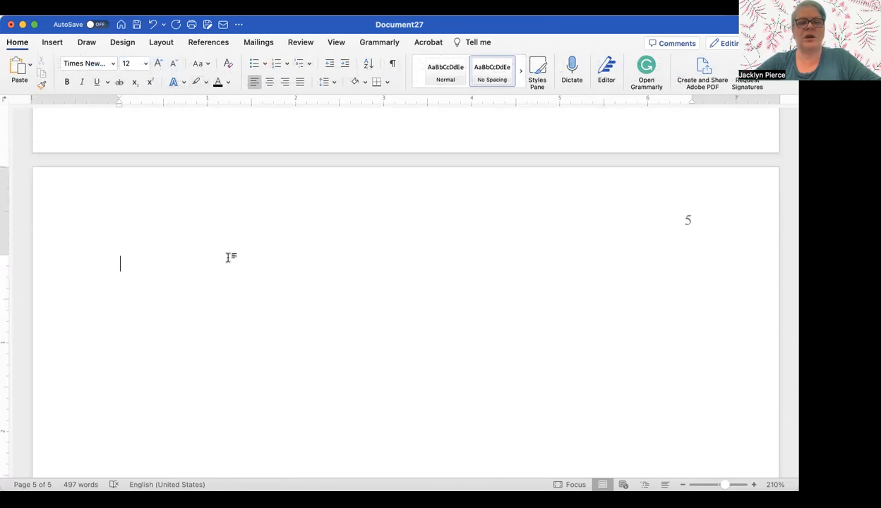
{"action": "left_click", "coordinate": [273, 82]}
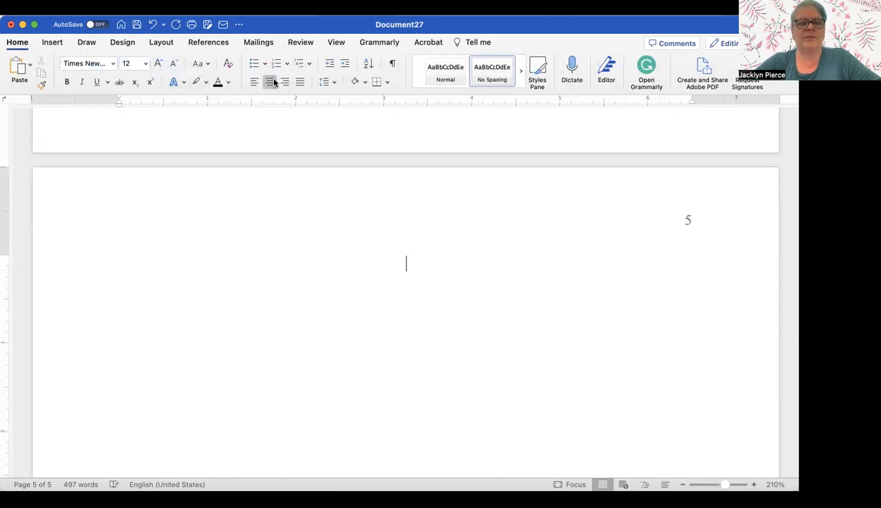
{"action": "left_click", "coordinate": [68, 83]}
{"action": "type", "text": "Ref"}
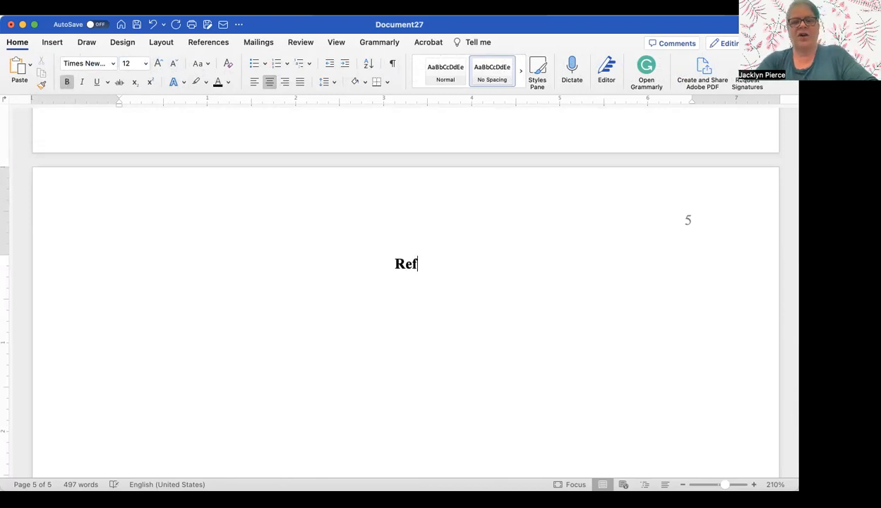
{"action": "type", "text": "erences"}
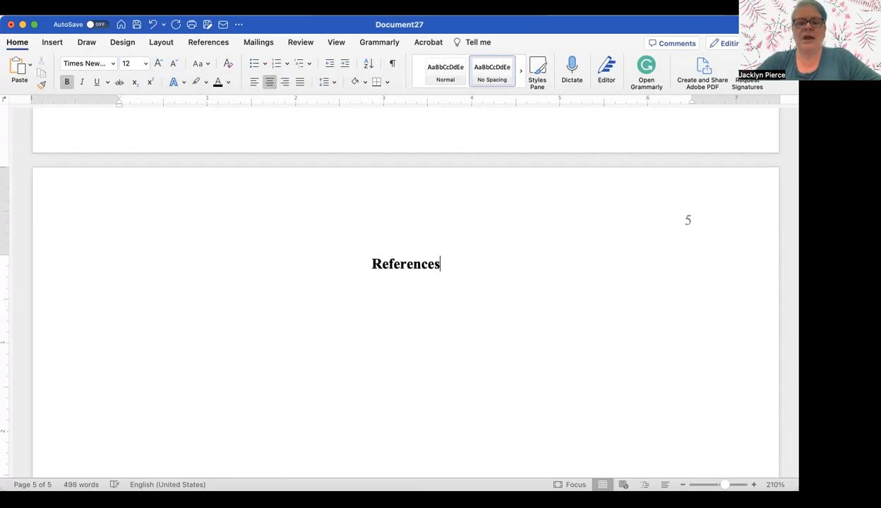
Step: Set the new line below the References heading to non-bold, left-aligned text with a 0.5-inch hanging indent
{"action": "left_click", "coordinate": [66, 82]}
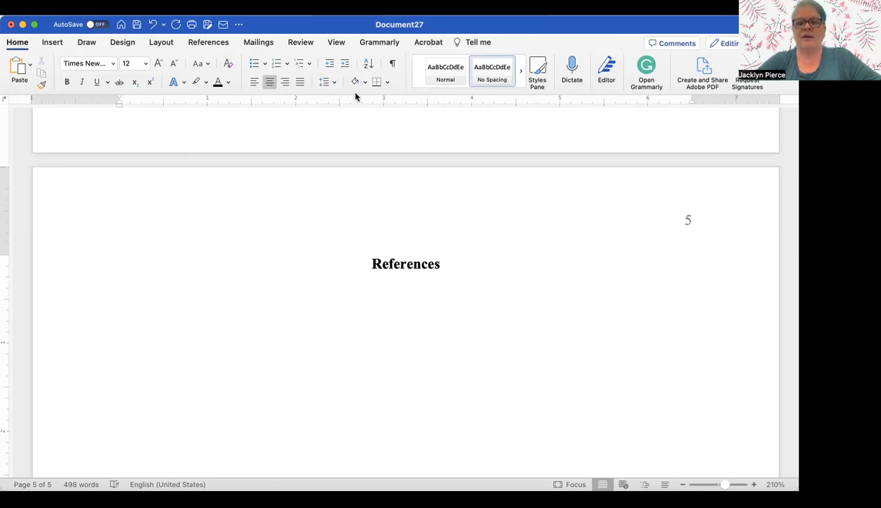
{"action": "left_click", "coordinate": [255, 82]}
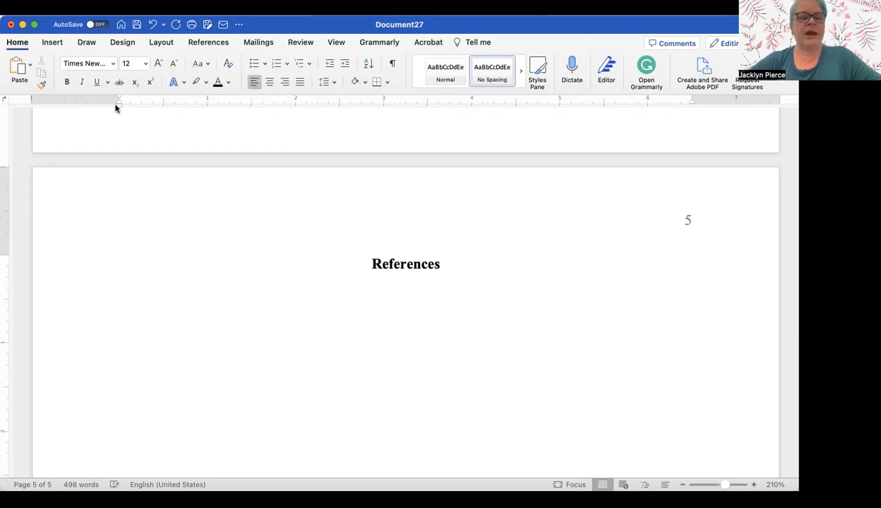
{"action": "left_click_drag", "start_coordinate": [119, 104], "coordinate": [162, 109]}
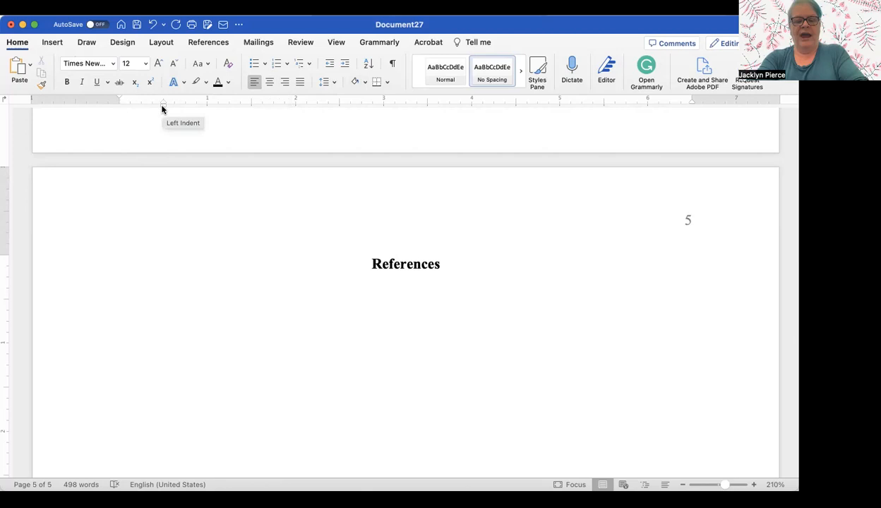
Step: Write the first reference entry as about four lines of placeholder text ending with a period, followed by a new line
{"action": "type", "text": "EWRuwe rpiuwe"}
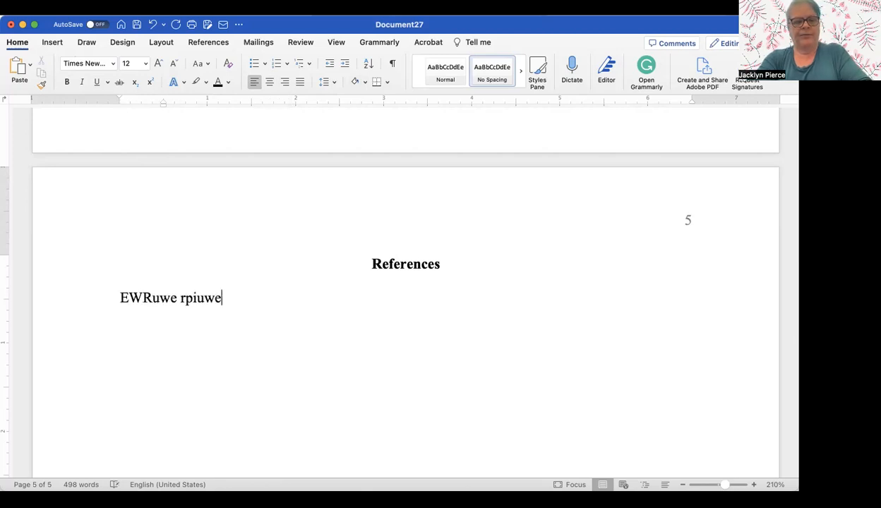
{"action": "type", "text": "hrpi uwerpiu werpiuwhe piruwhepir uewhpiru hwepiruh we"}
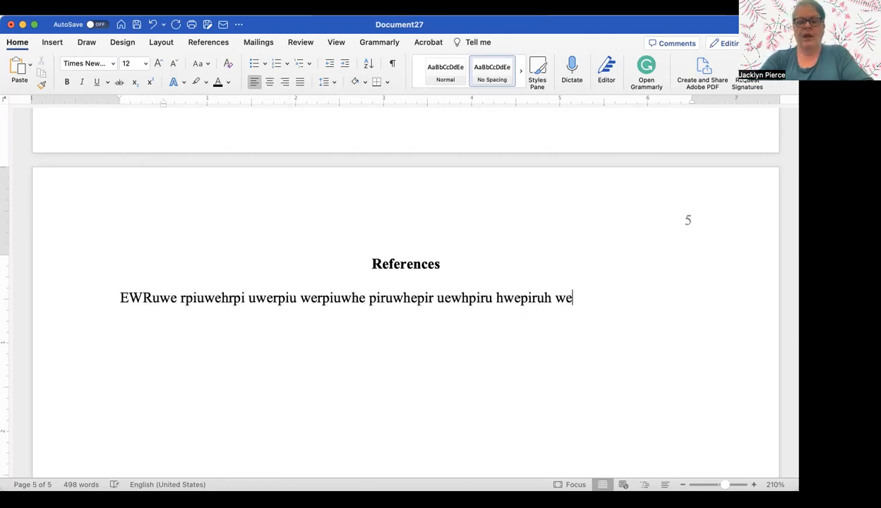
{"action": "type", "text": "piruh wpeiruh wpieurh wpeiruh wpier hwepir uhweiprh wepiur"}
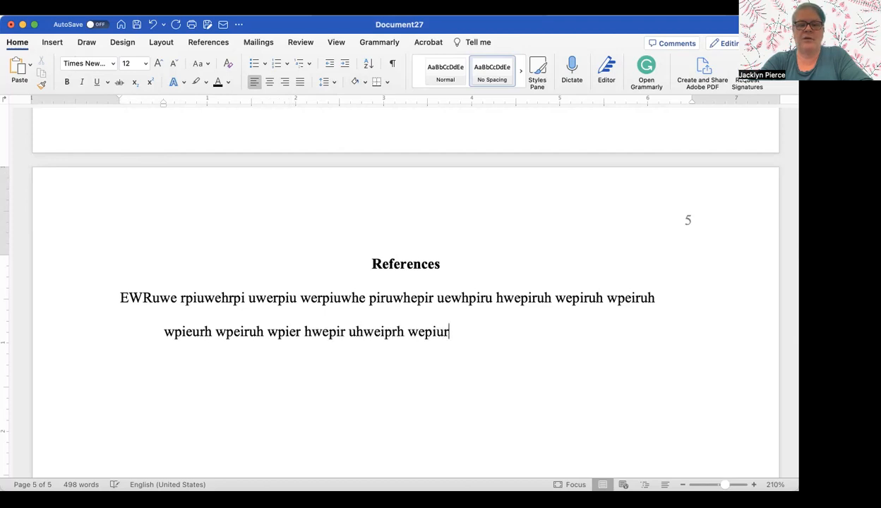
{"action": "type", "text": "h wepirh weiprh wepiruh wepiurh wepiurh wpieurh wepiurh pwi"}
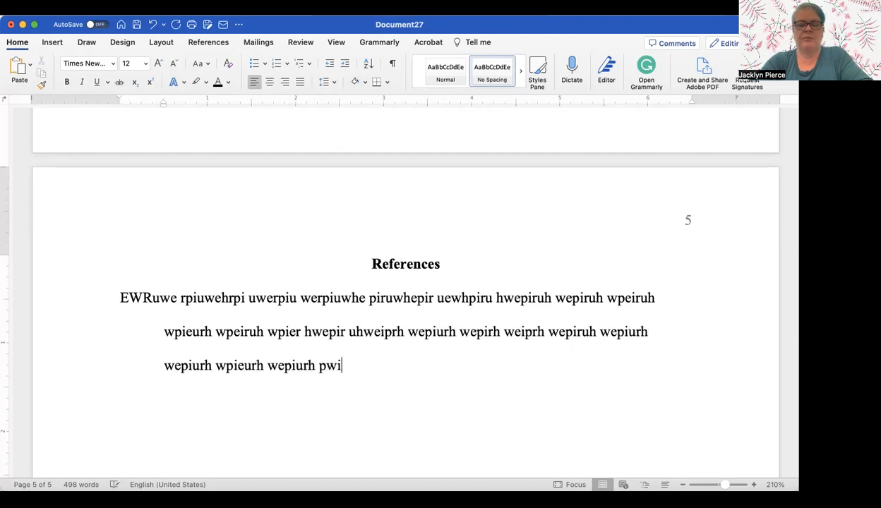
{"action": "type", "text": "euhr pweiuhr piweu hr piweu hrpiwe r piwehripwe hripweuhr piuwehr piuh."}
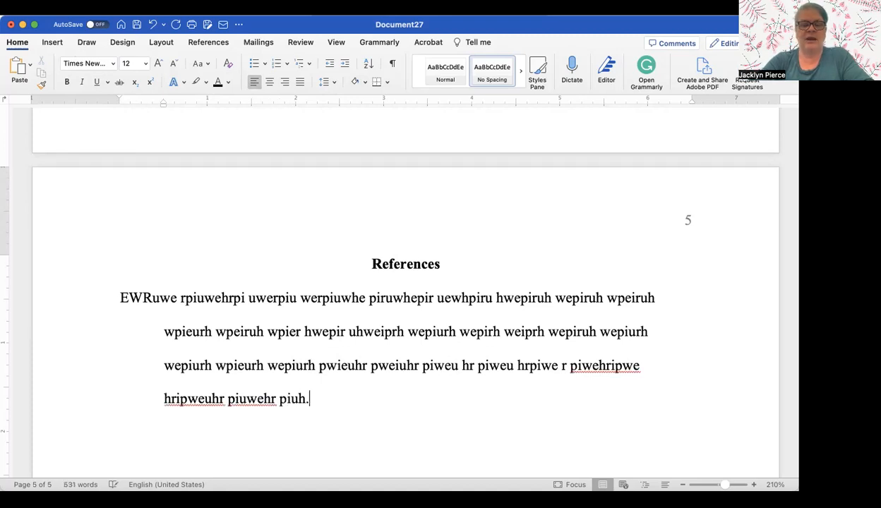
{"action": "key", "text": "Return"}
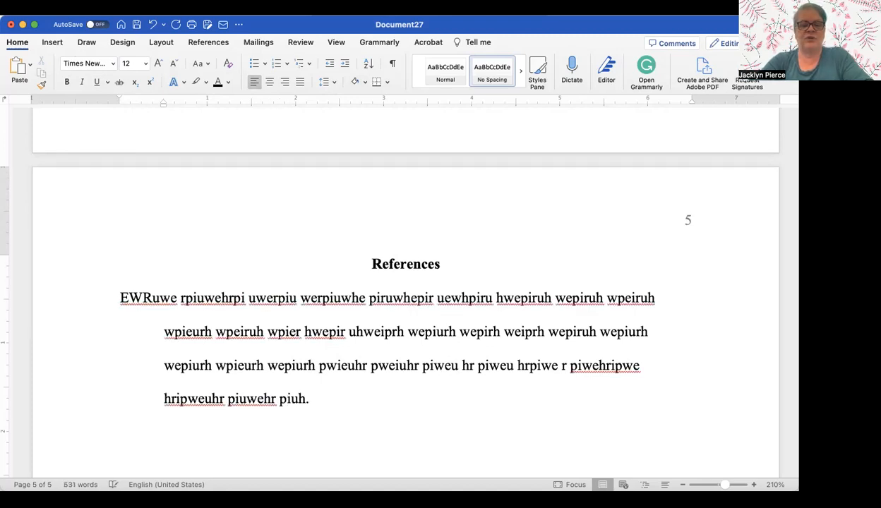
Step: Write a second reference entry of about three placeholder lines, beginning in capitals and ending with a period, followed by a new line
{"action": "type", "text": "SOI"}
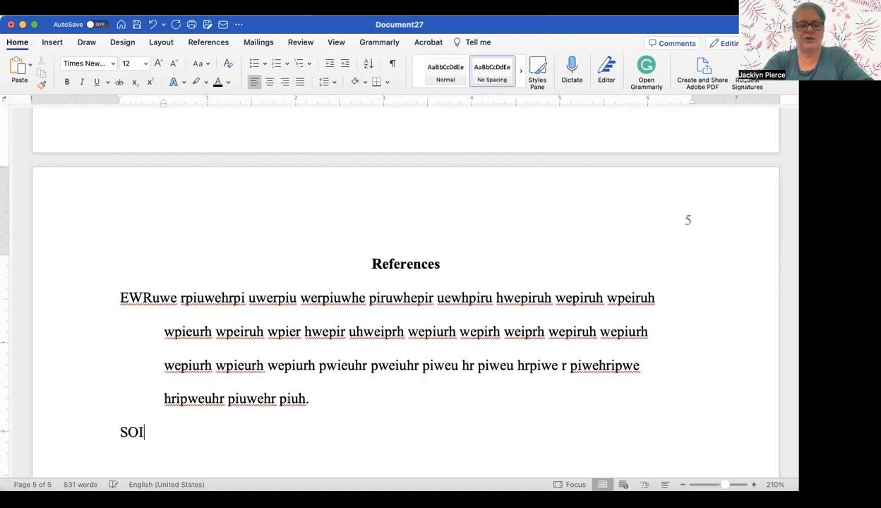
{"action": "type", "text": "EWHROIEHR OWEIHRoewihr oweihr owehr oweihr owei"}
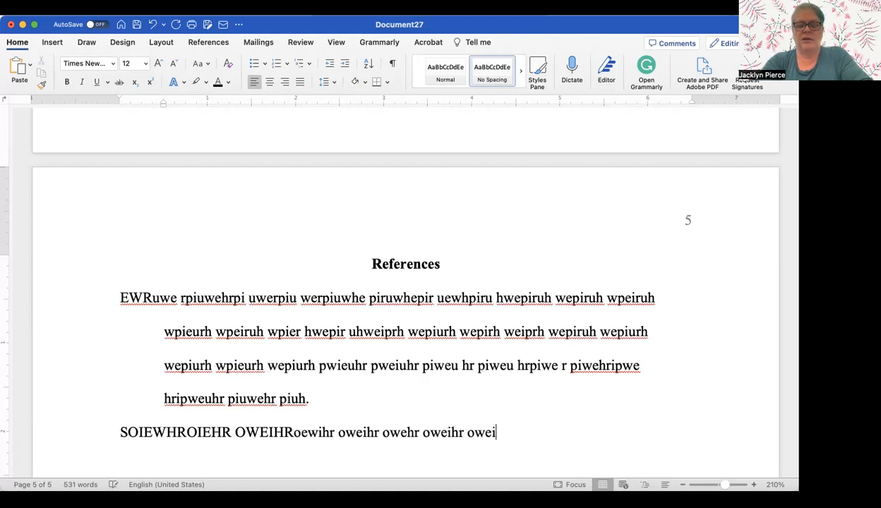
{"action": "type", "text": "hr oeiwh roihwero ihewor iher oiwehr oiwehr oweih "}
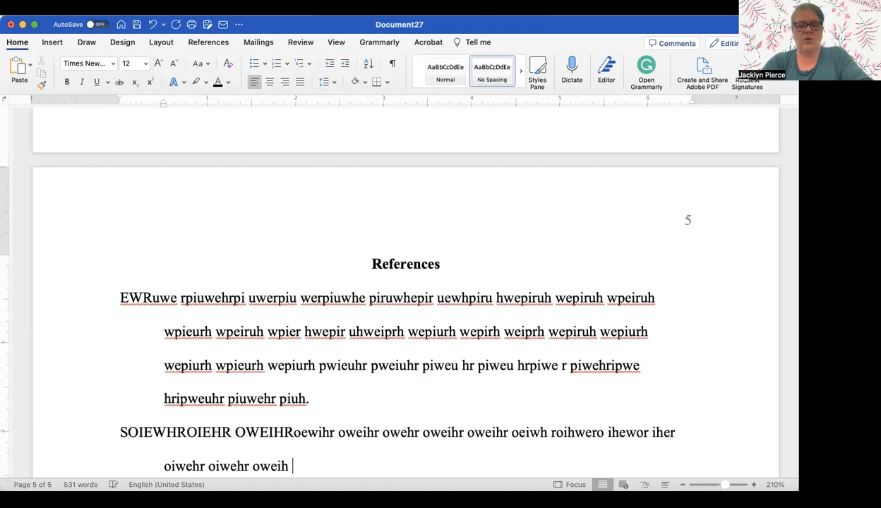
{"action": "type", "text": "woeih rweoir hweoihr owehr woeirh oweir hewoirh w"}
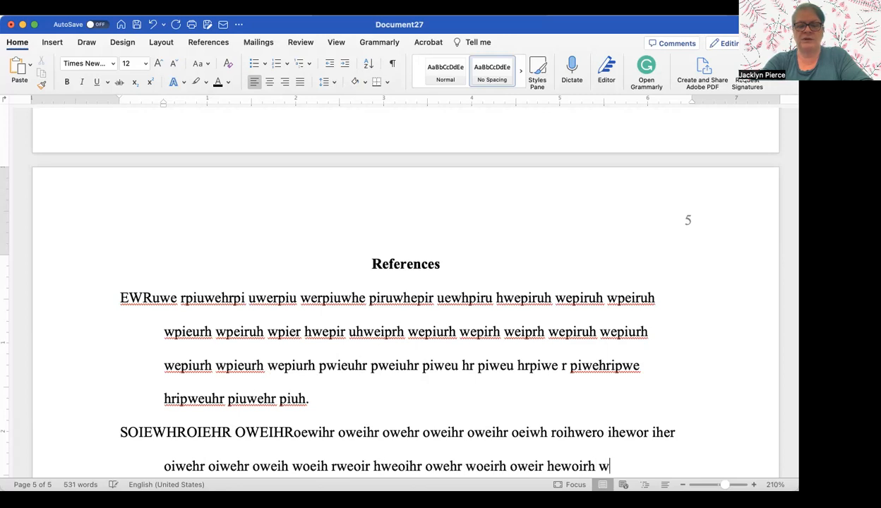
{"action": "type", "text": "oeirh woeir hweoirh woerh weorh woeir hweohr "}
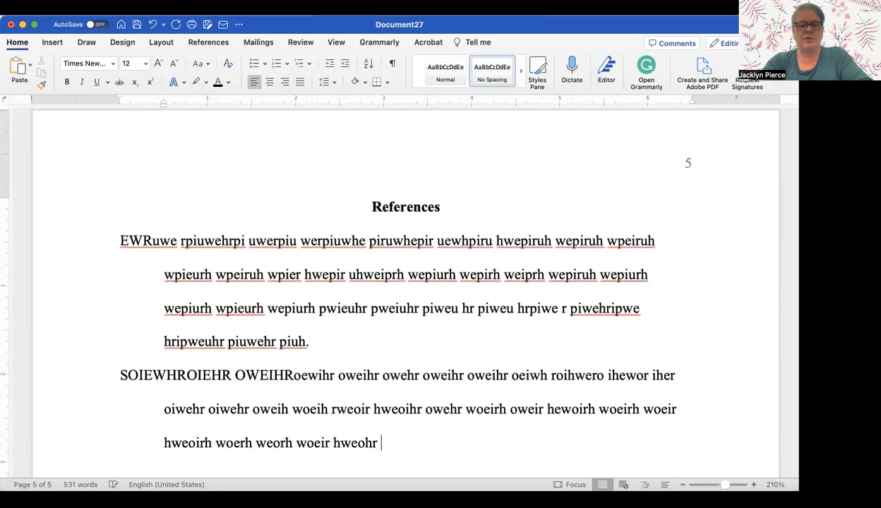
{"action": "type", "text": "oweihr oweh row."}
{"action": "key", "text": "Return"}
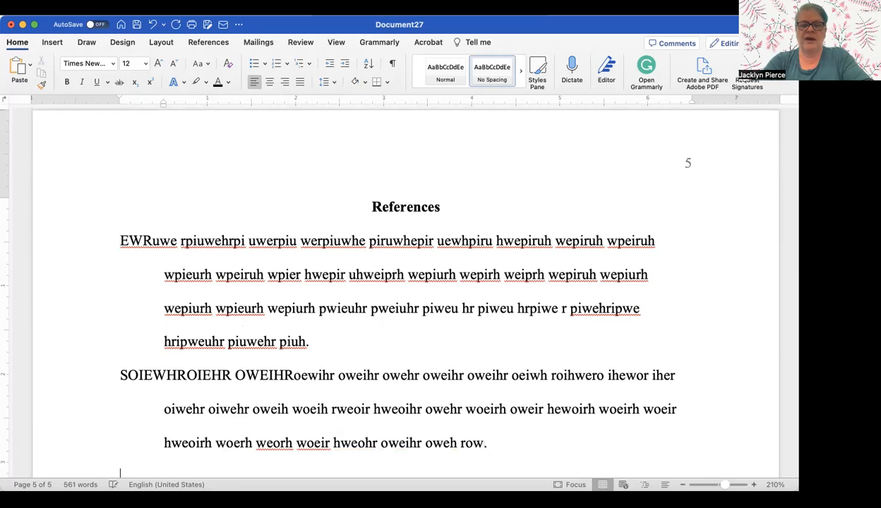
Step: Write a third reference entry of about three lines of placeholder text beginning with a capital O and ending with a period
{"action": "type", "text": "Oeihroweihr oweihro weihroweihro"}
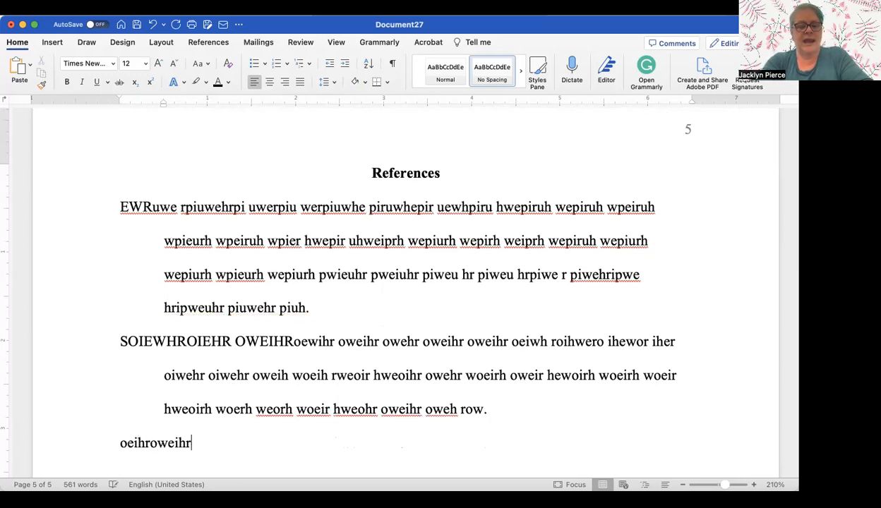
{"action": "type", "text": "wehroweihr oweirhowe"}
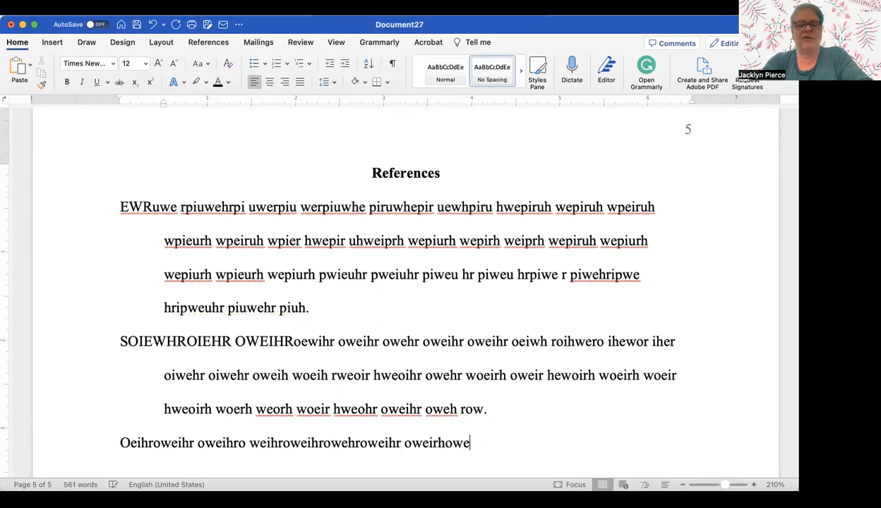
{"action": "type", "text": "hr owihrowie hroweihr oweihr oweihr oweihr o"}
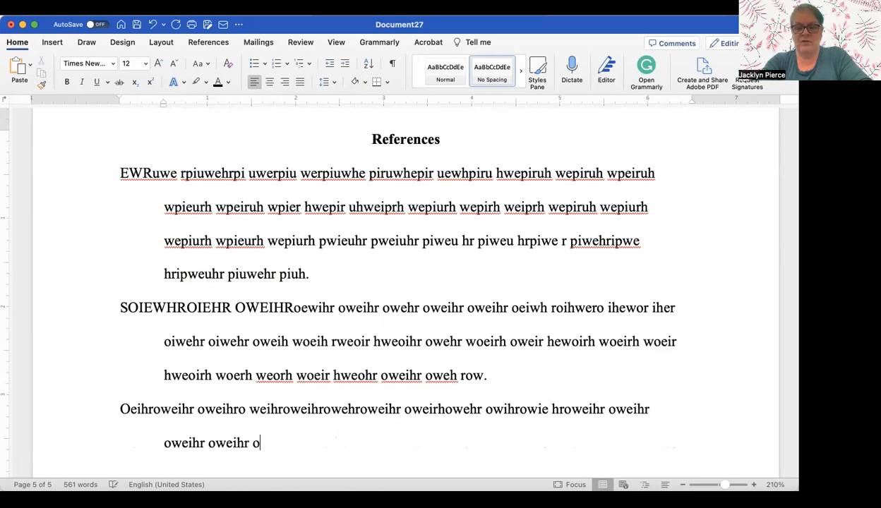
{"action": "type", "text": "weihr owerih oweirh oweirh woeirh oewi howe h"}
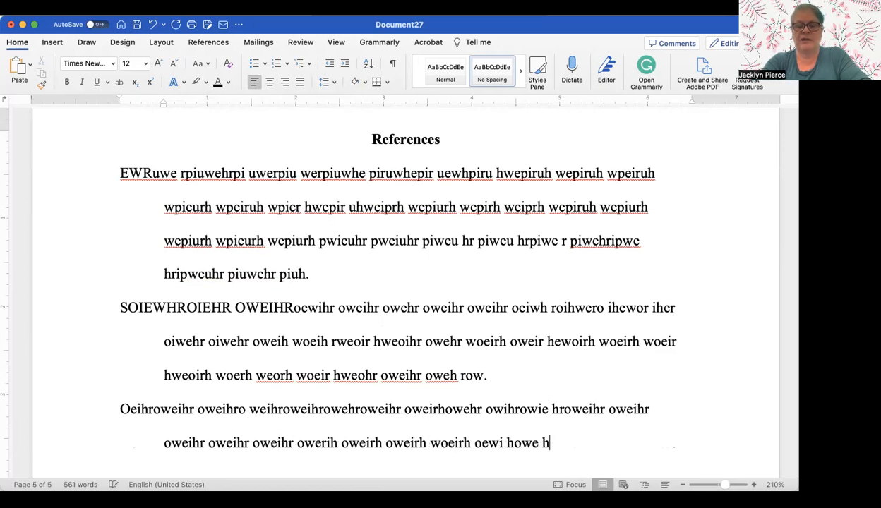
{"action": "type", "text": "ero ihweoihero ihwero ihwerohweroiwher o"}
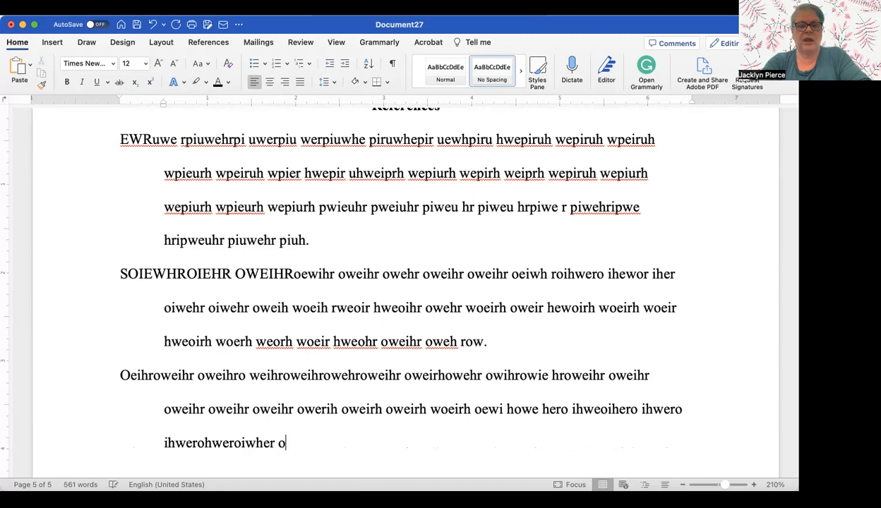
{"action": "type", "text": "i werwe r."}
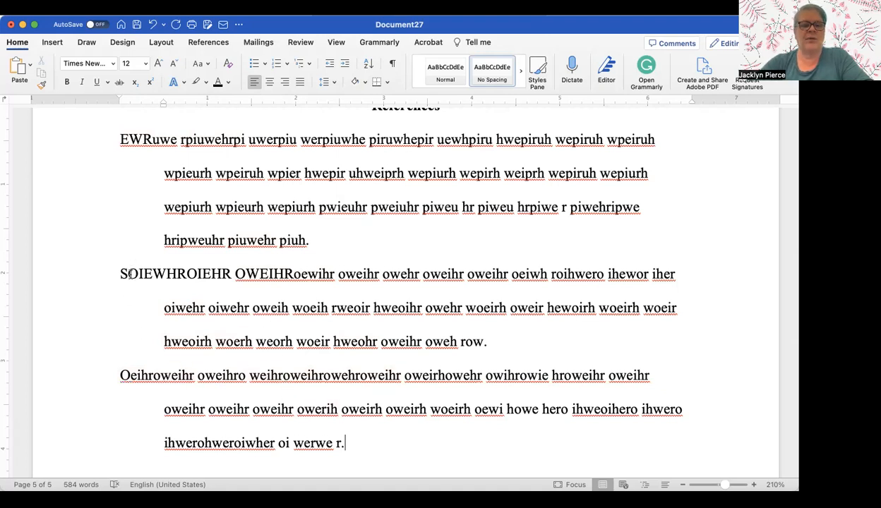
Step: Sort the three reference entries below the References heading alphabetically, by paragraphs as text in ascending order with no header row
{"action": "left_click_drag", "start_coordinate": [349, 445], "coordinate": [117, 149]}
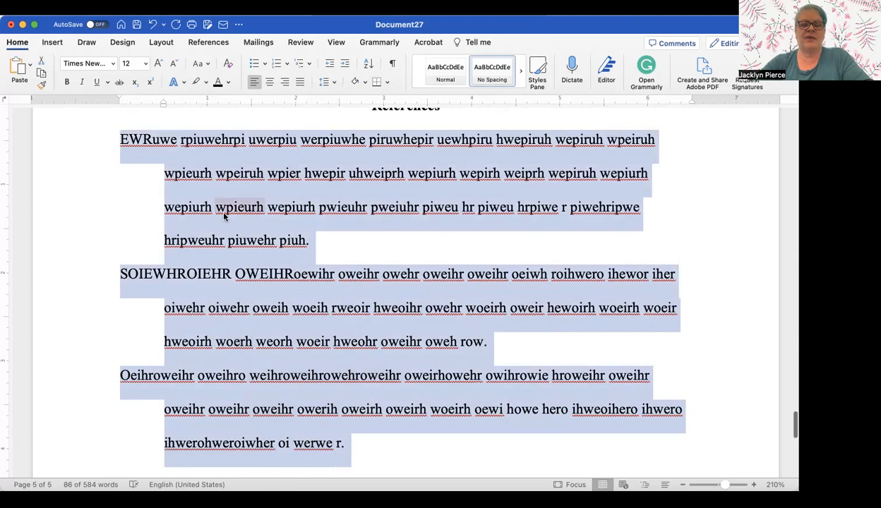
{"action": "scroll", "coordinate": [224, 216], "scroll_direction": "up", "scroll_amount": 2}
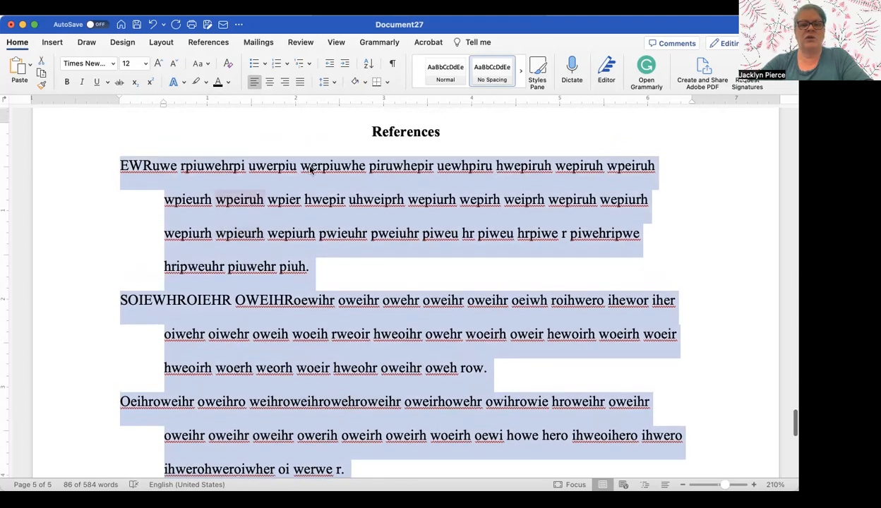
{"action": "left_click", "coordinate": [368, 65]}
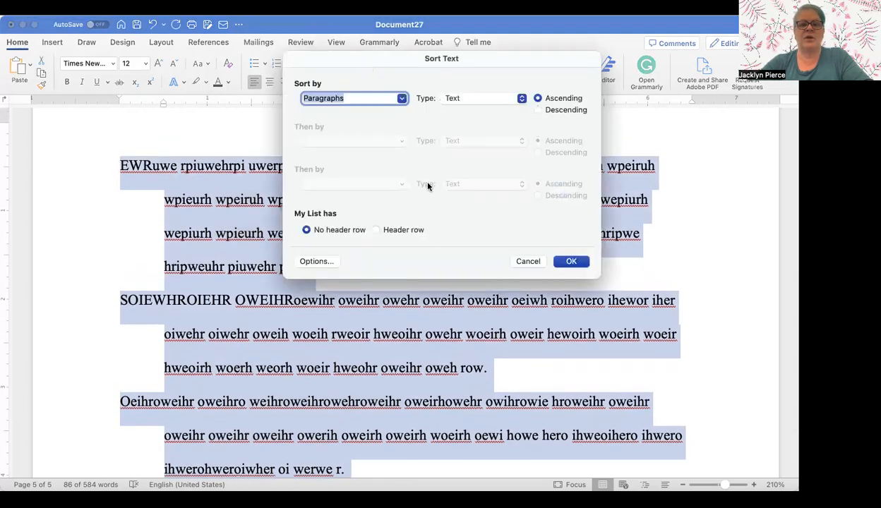
{"action": "left_click", "coordinate": [559, 264]}
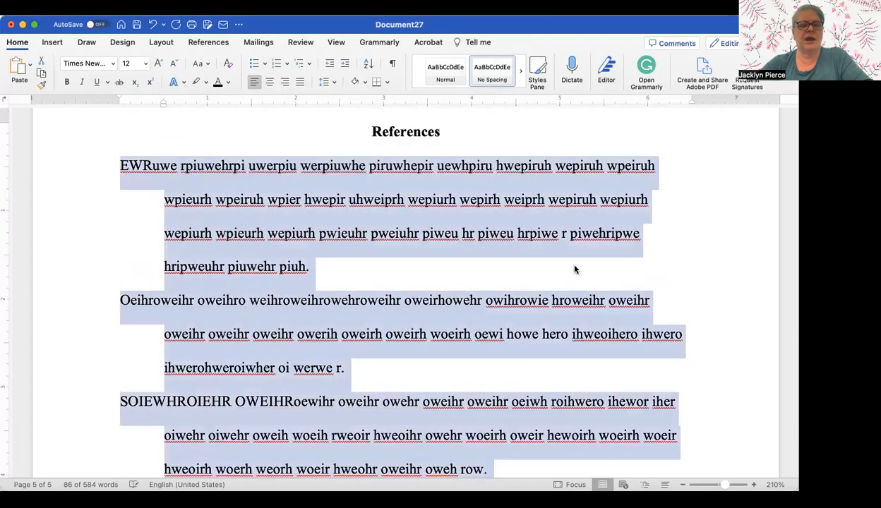
{"action": "scroll", "coordinate": [375, 325], "scroll_direction": "down", "scroll_amount": 1}
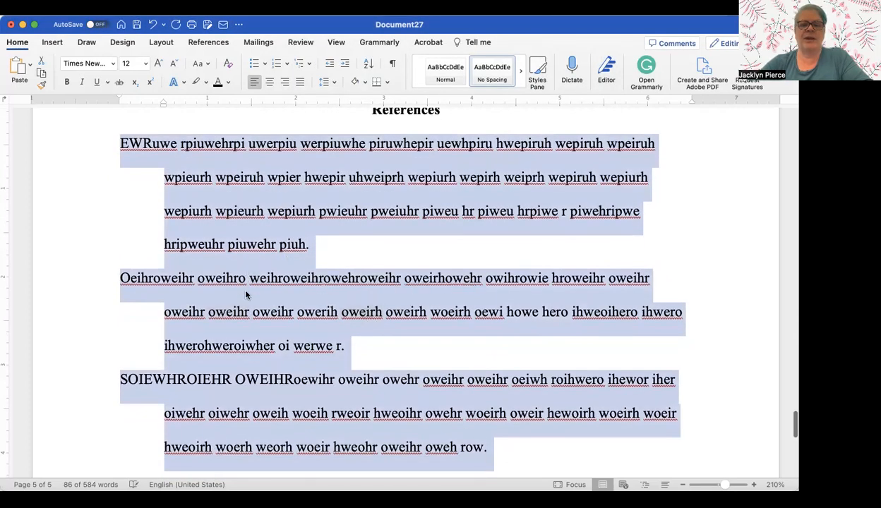
{"action": "left_click", "coordinate": [320, 245]}
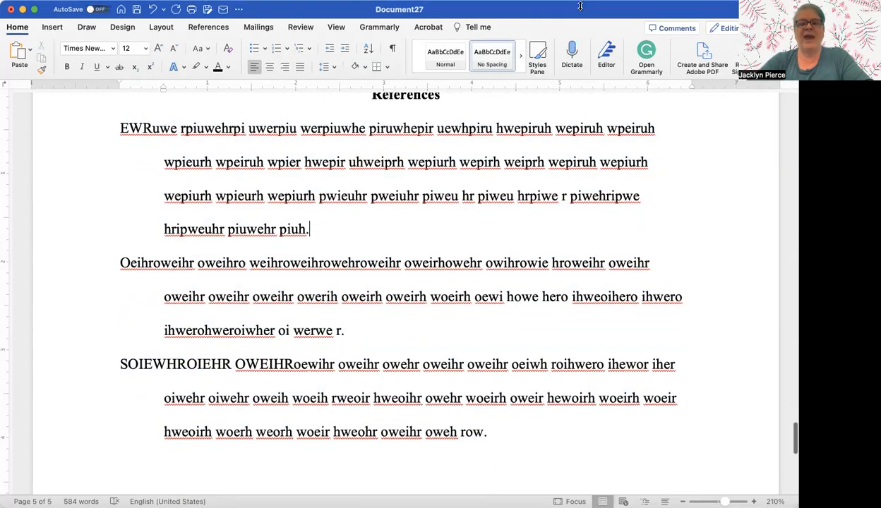
Step: Review the whole paper from the title page through the body pages to the References page, checking its layout and page numbers
{"action": "scroll", "coordinate": [577, 187], "scroll_direction": "up", "scroll_amount": 10}
{"action": "scroll", "coordinate": [577, 188], "scroll_direction": "up", "scroll_amount": 10}
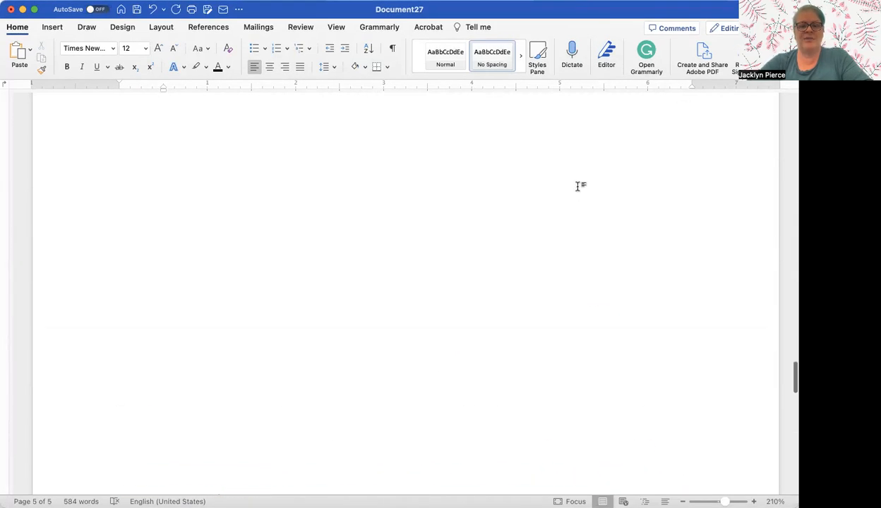
{"action": "scroll", "coordinate": [577, 188], "scroll_direction": "up", "scroll_amount": 15}
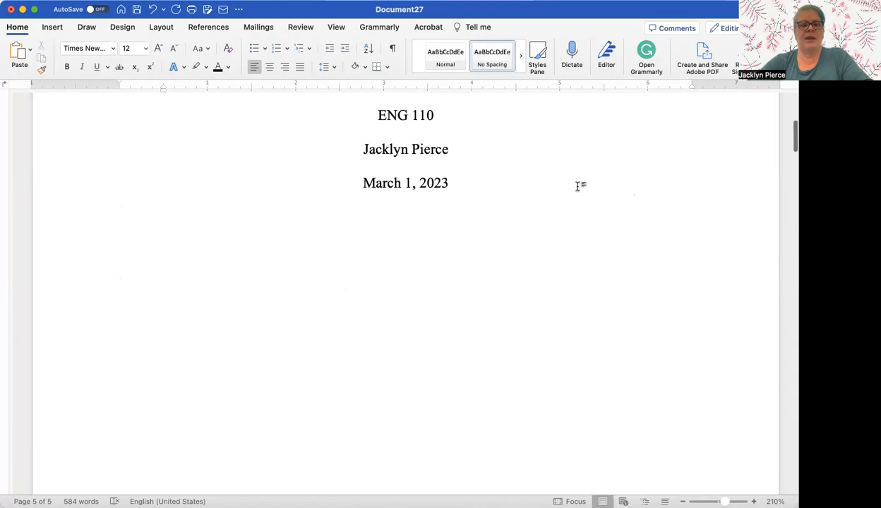
{"action": "scroll", "coordinate": [577, 187], "scroll_direction": "up", "scroll_amount": 10}
{"action": "scroll", "coordinate": [577, 187], "scroll_direction": "down", "scroll_amount": 8}
{"action": "scroll", "coordinate": [577, 188], "scroll_direction": "down", "scroll_amount": 10}
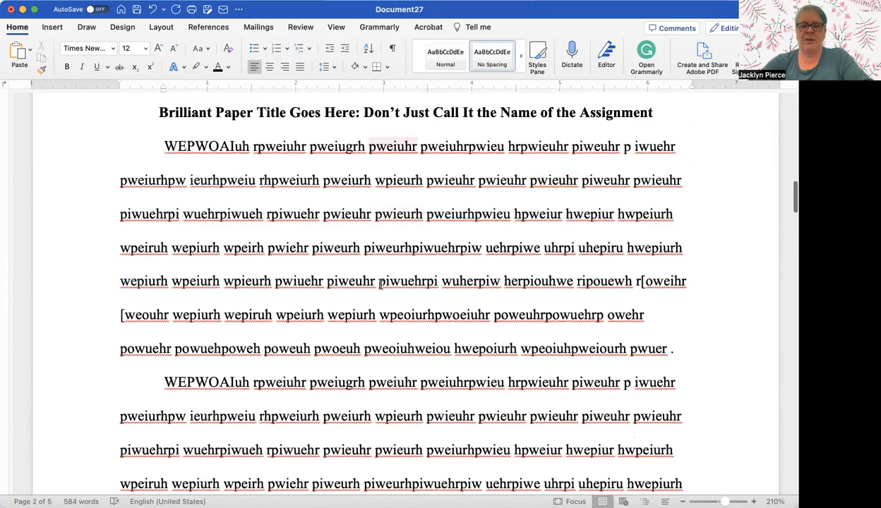
{"action": "scroll", "coordinate": [382, 283], "scroll_direction": "down", "scroll_amount": 10}
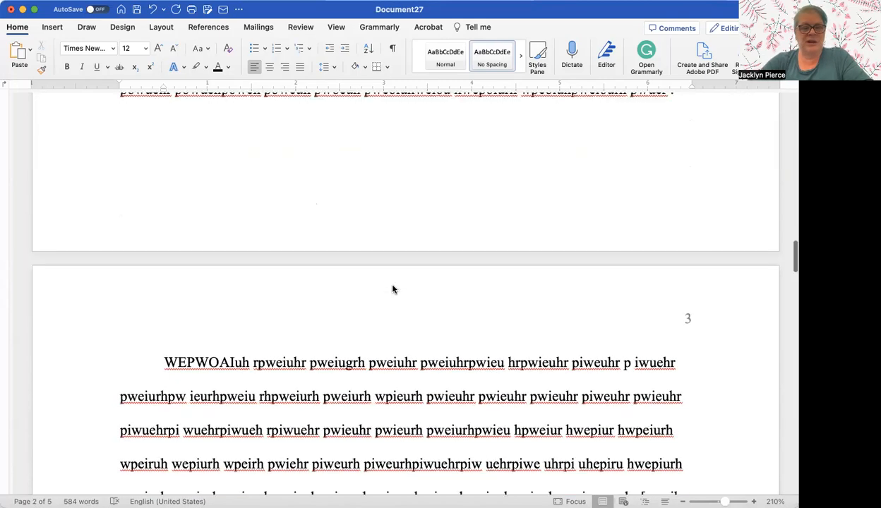
{"action": "scroll", "coordinate": [393, 290], "scroll_direction": "down", "scroll_amount": 1}
{"action": "scroll", "coordinate": [393, 290], "scroll_direction": "up", "scroll_amount": 3}
{"action": "scroll", "coordinate": [394, 286], "scroll_direction": "down", "scroll_amount": 10}
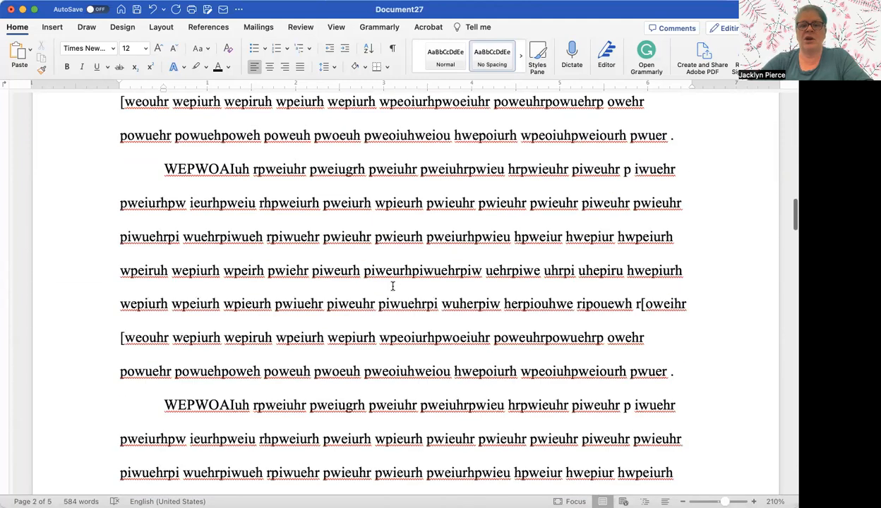
{"action": "scroll", "coordinate": [394, 286], "scroll_direction": "down", "scroll_amount": 10}
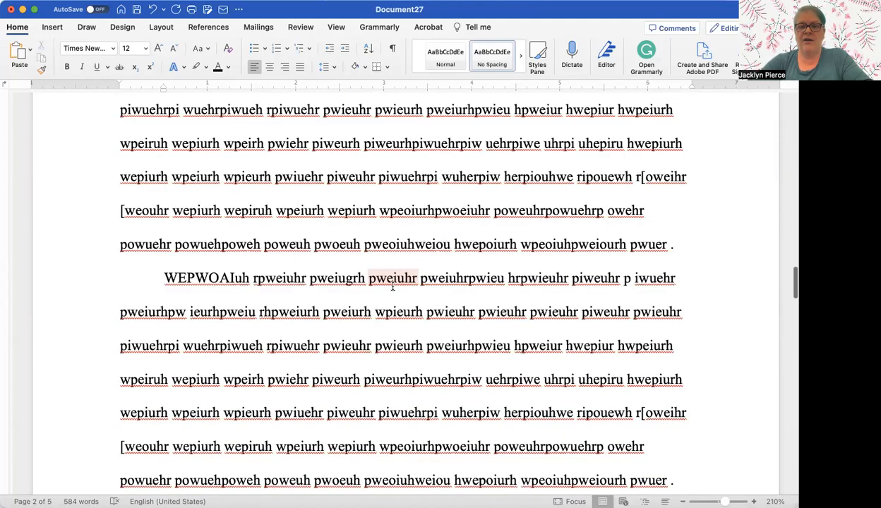
{"action": "scroll", "coordinate": [393, 286], "scroll_direction": "down", "scroll_amount": 12}
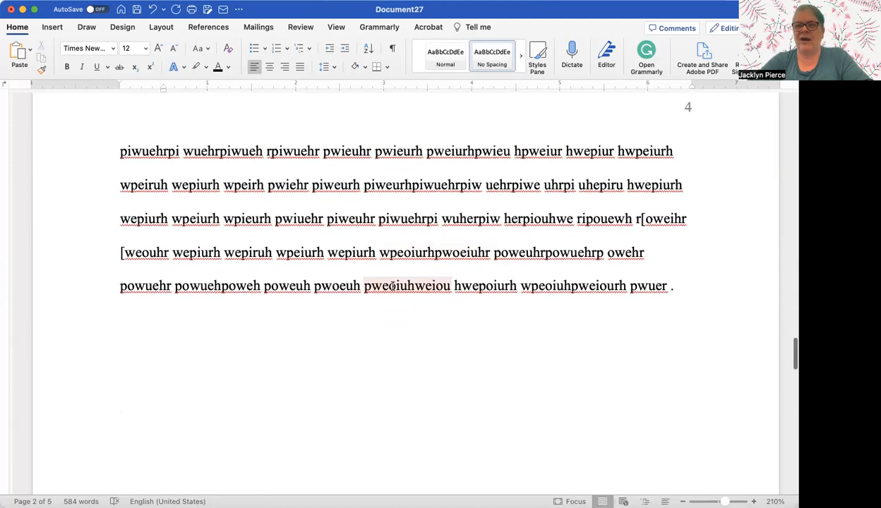
{"action": "scroll", "coordinate": [393, 286], "scroll_direction": "down", "scroll_amount": 10}
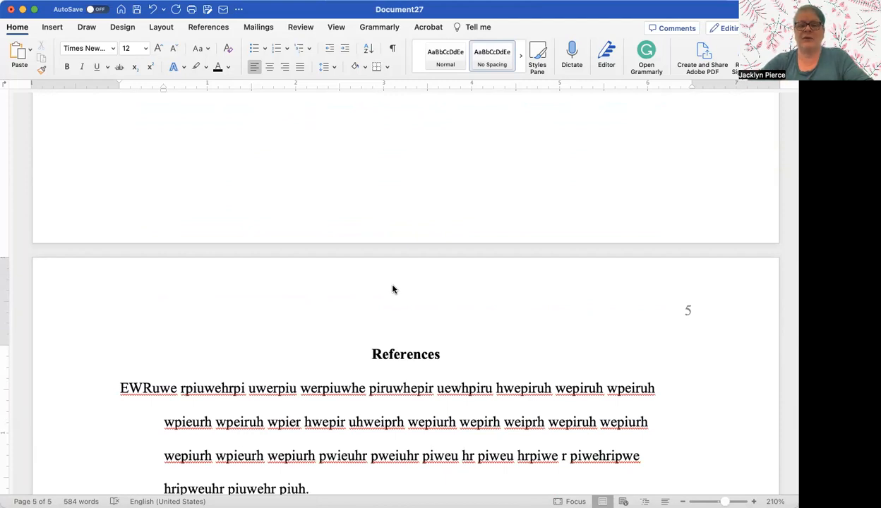
Step: Save the document on the Mac under the name "Brilliant Paper Title Goes Here"
{"action": "left_click", "coordinate": [137, 10]}
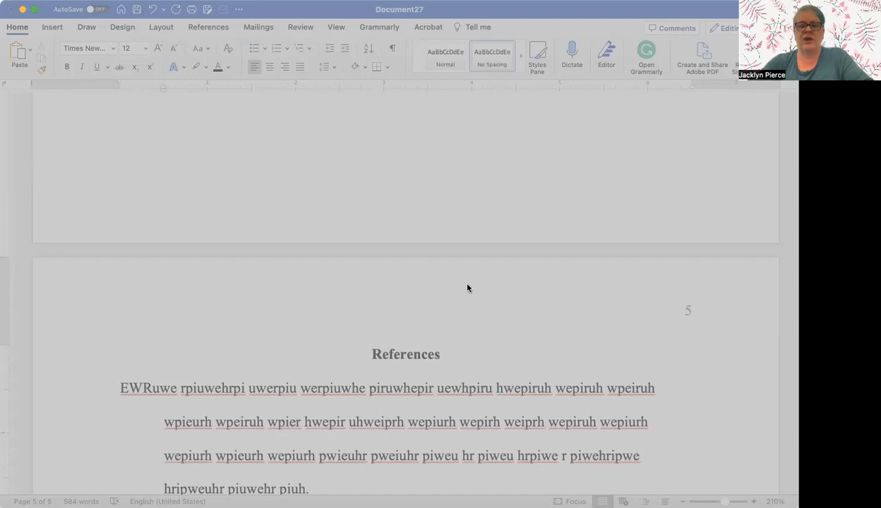
{"action": "left_click", "coordinate": [616, 368]}
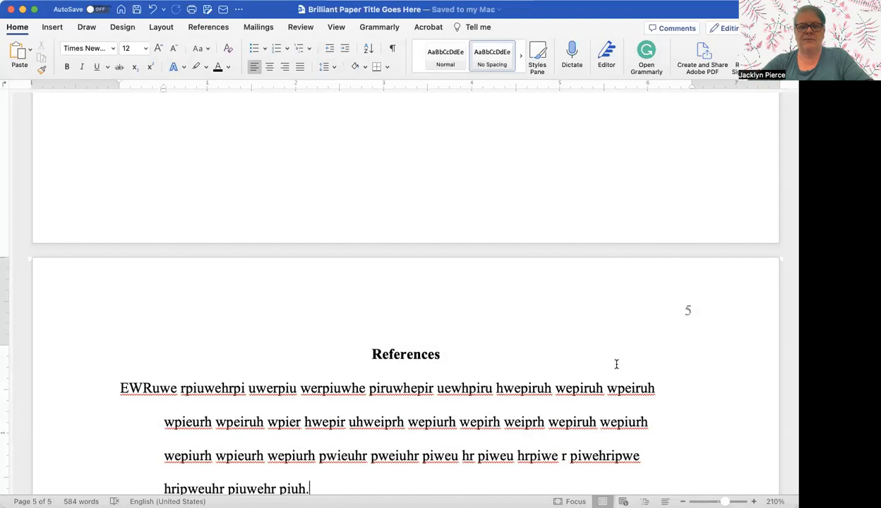